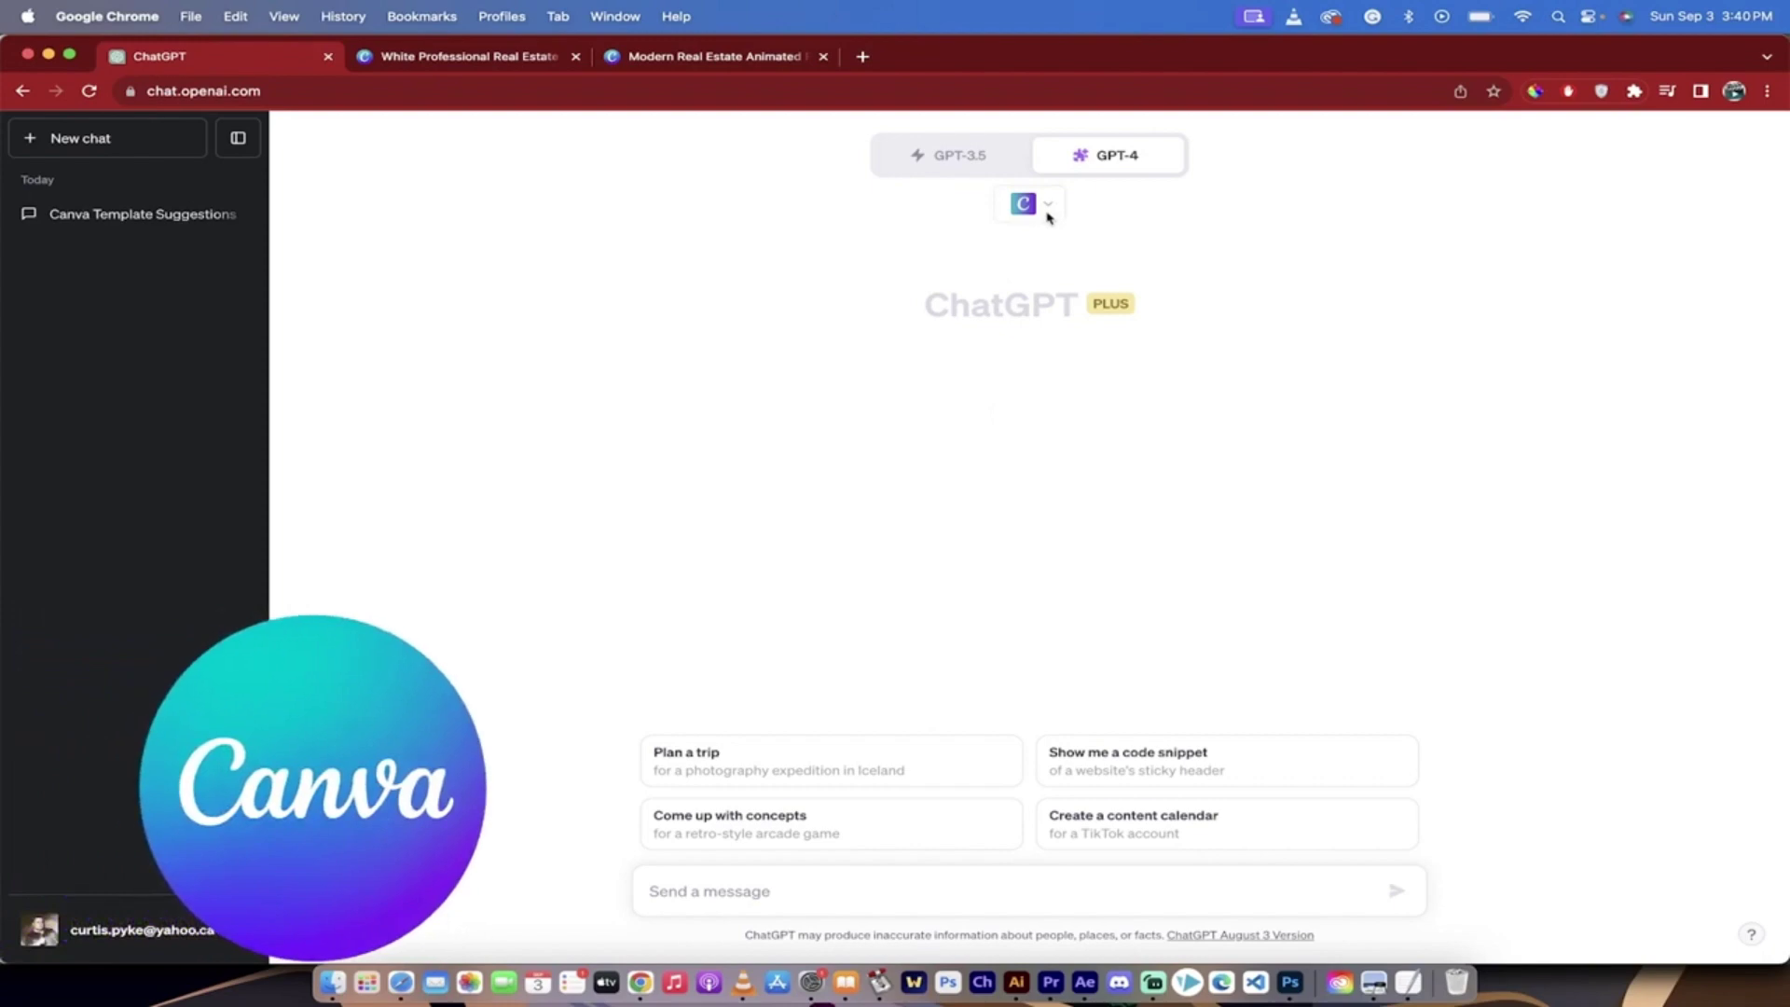
- Check the enabled plugins list under GPT-4 to confirm Canva is turned on
click(1046, 205)
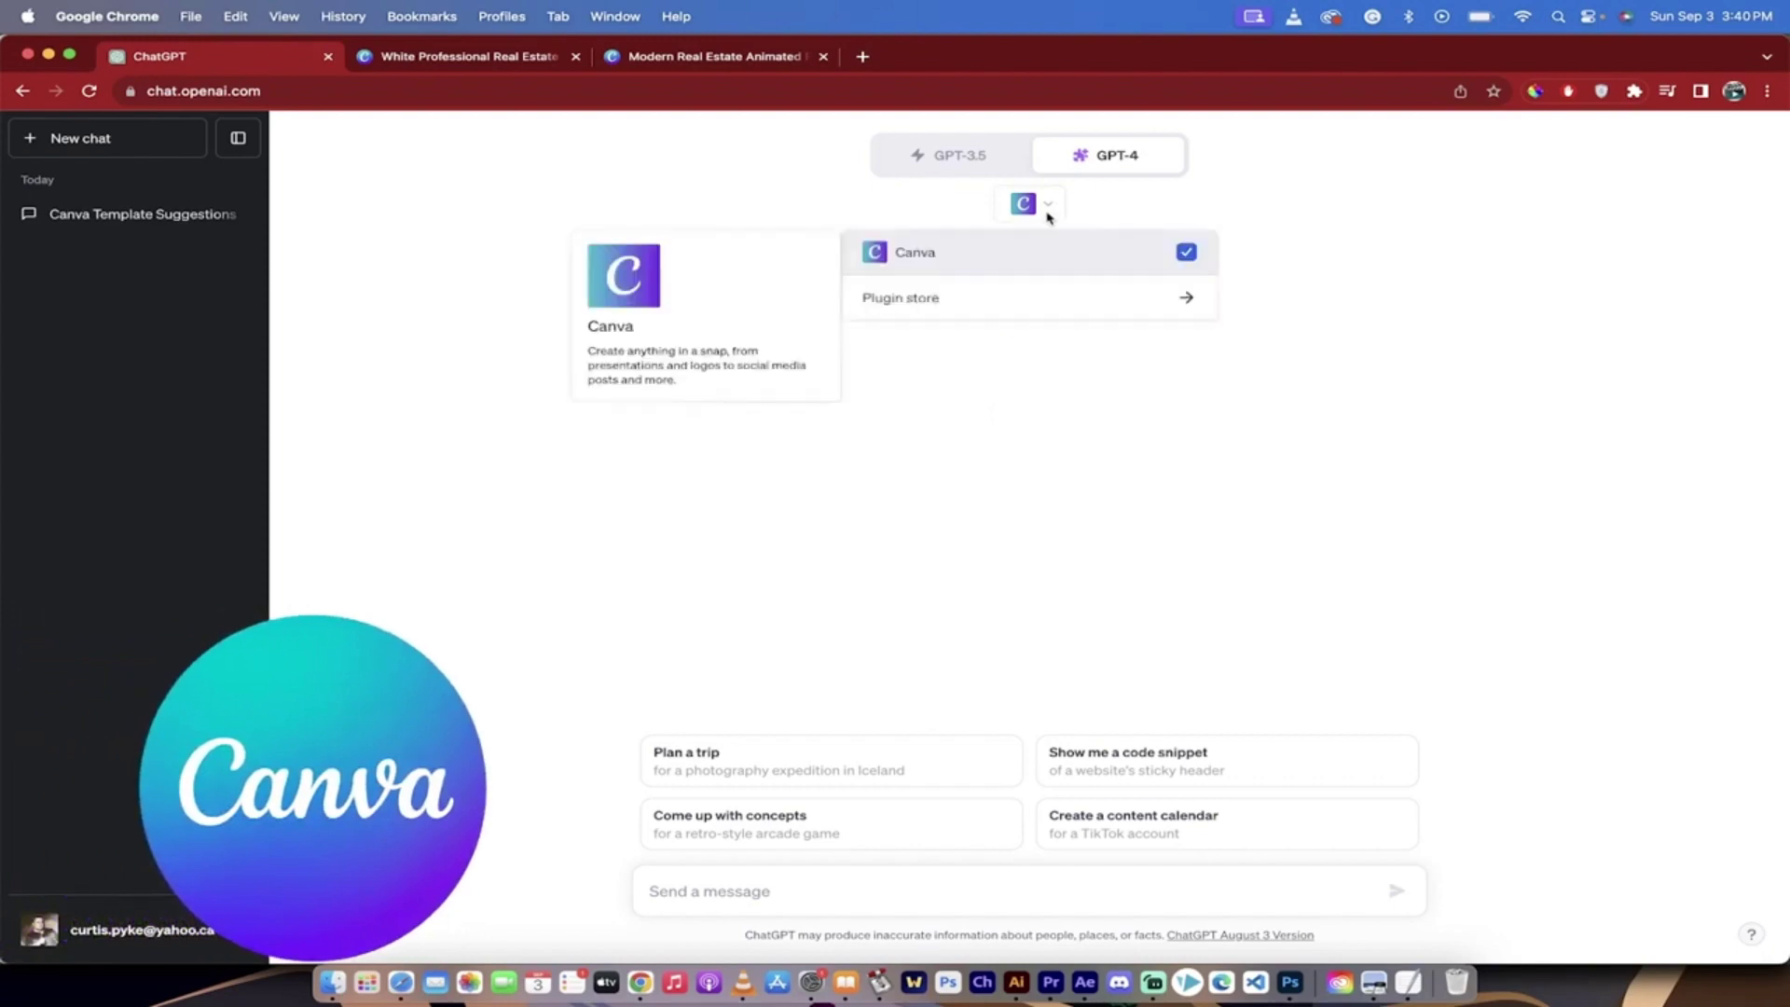
click(1046, 213)
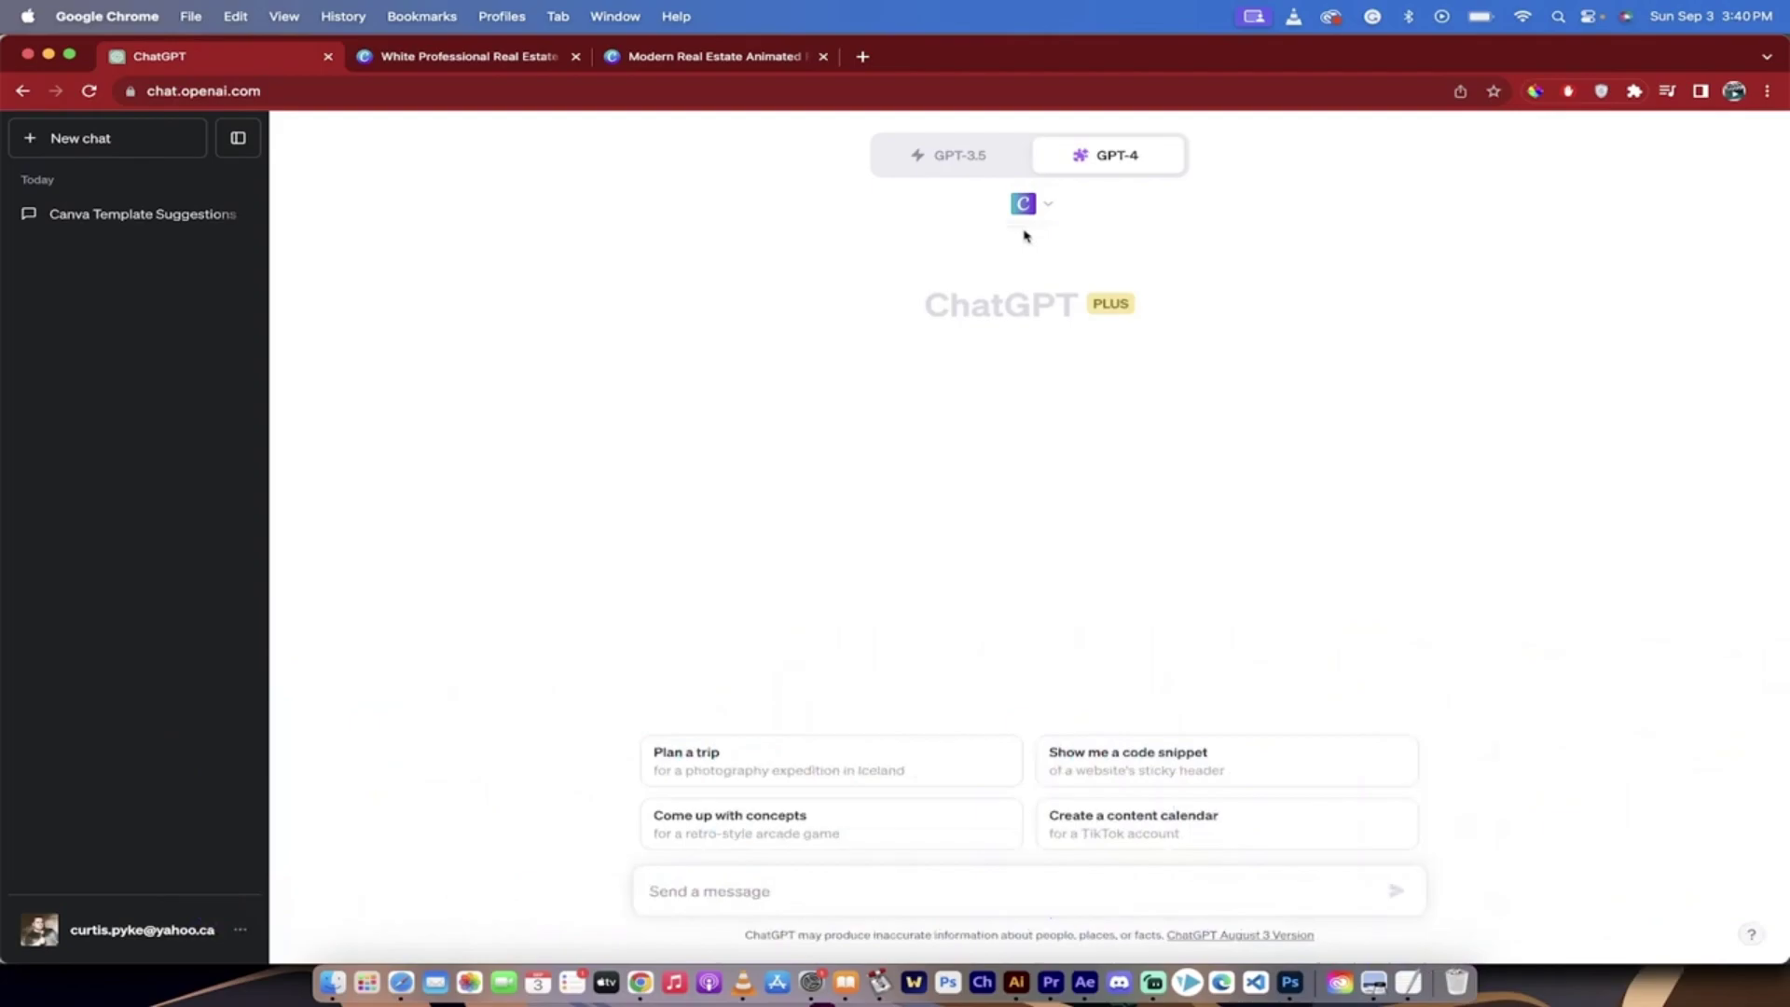
click(1048, 209)
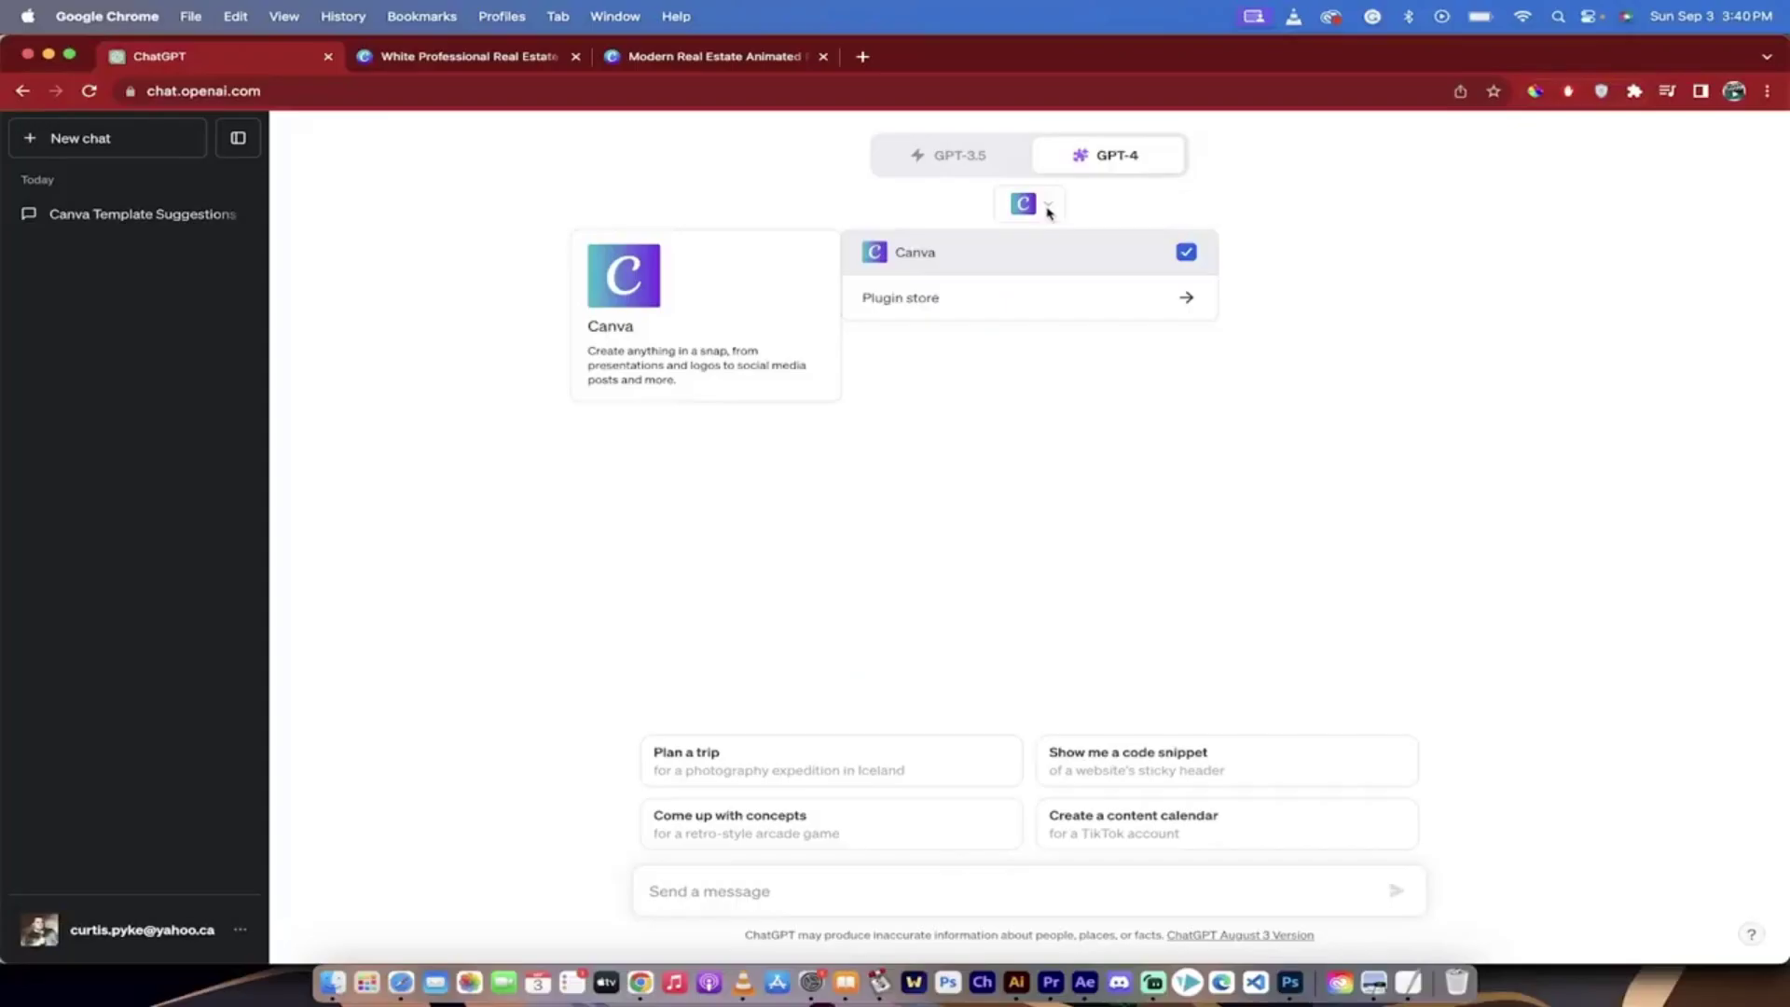
click(1048, 213)
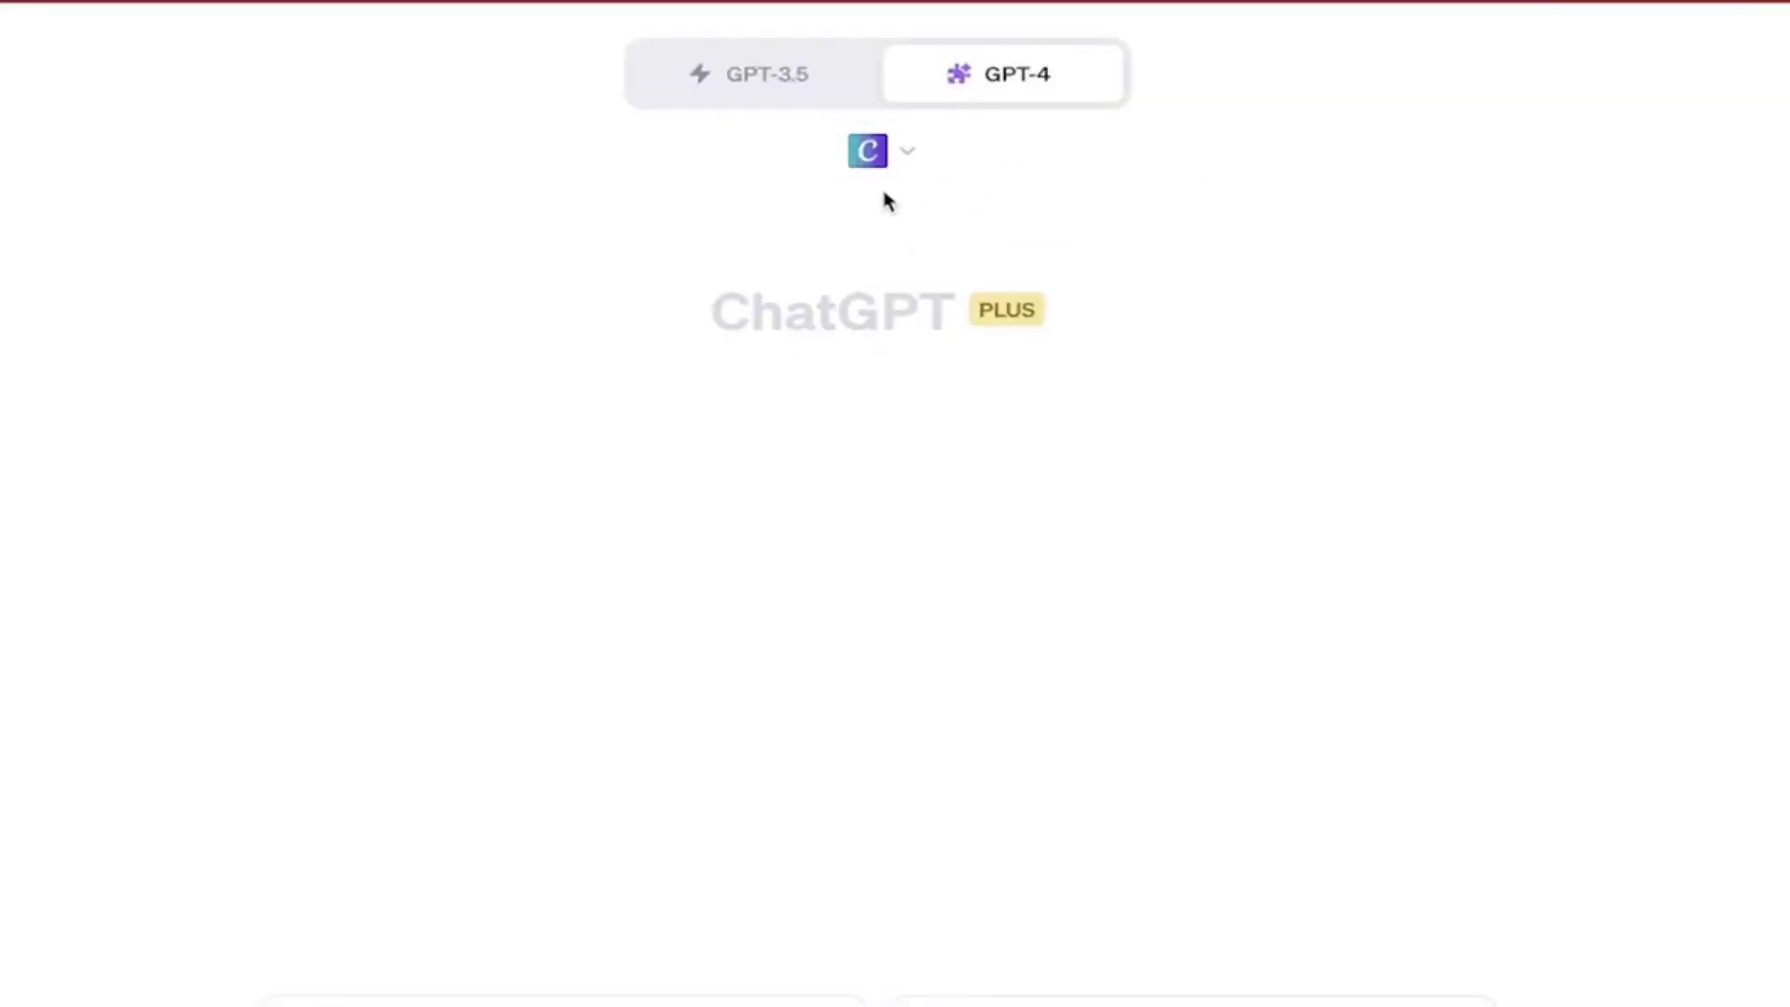
click(888, 148)
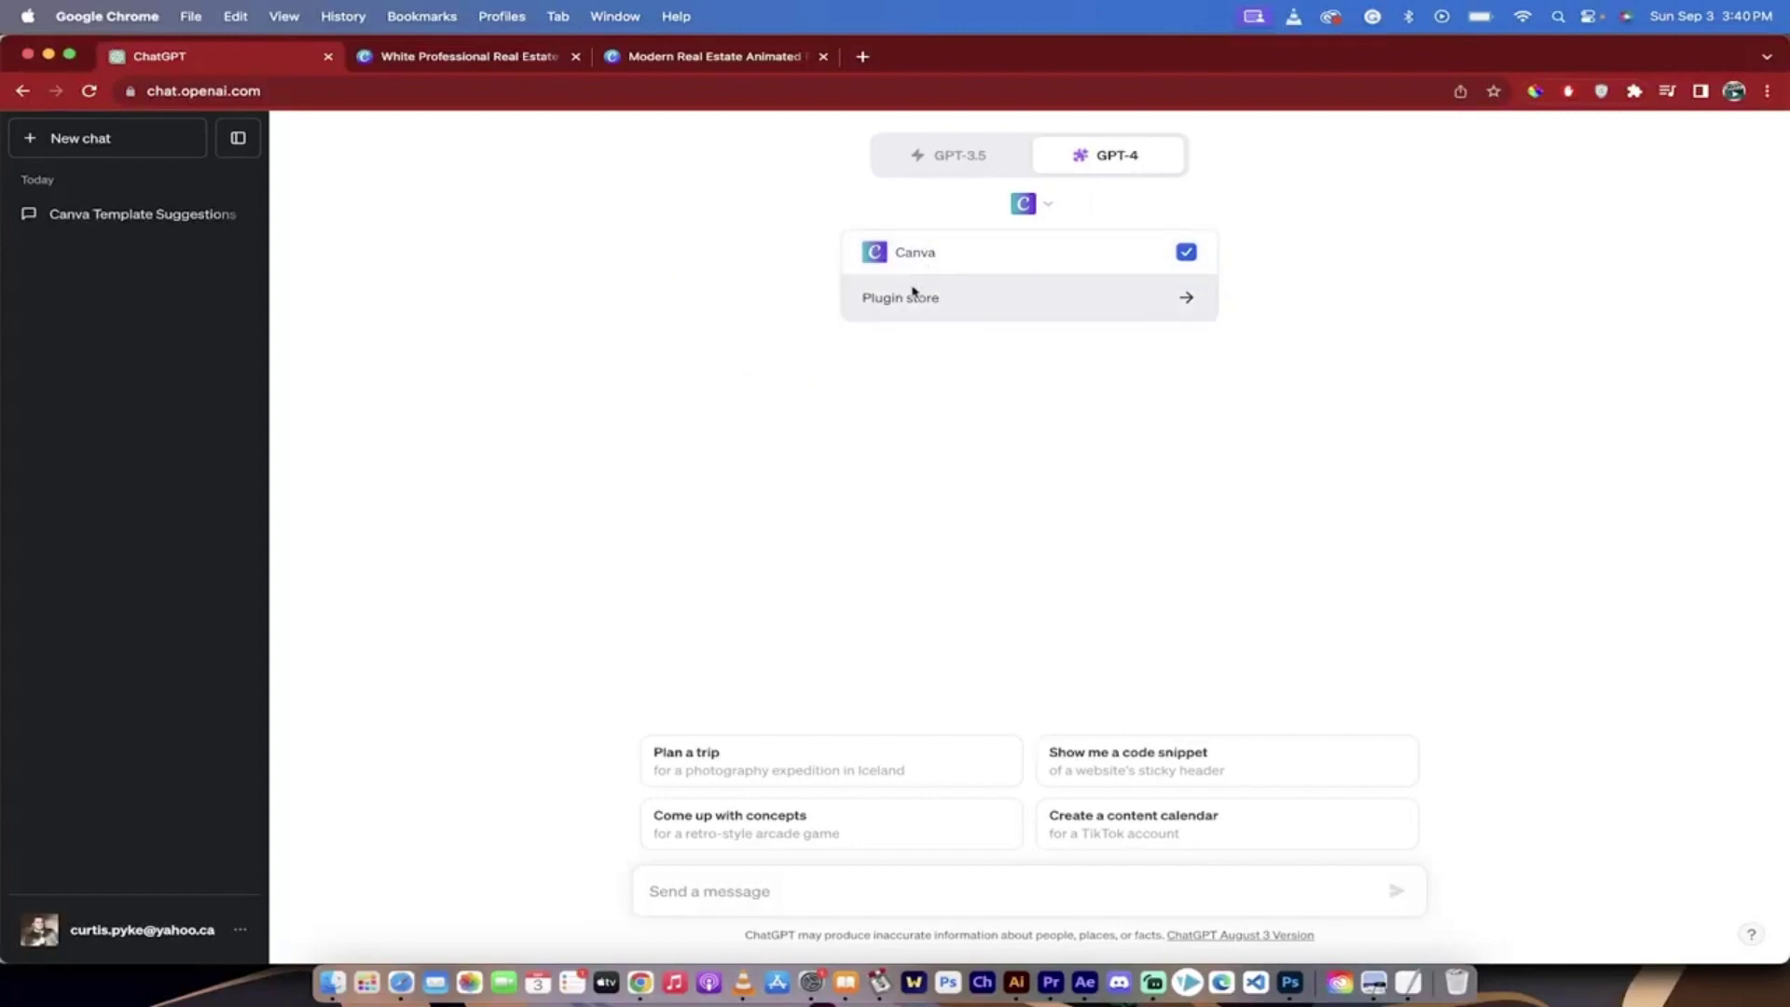
- Uninstall the Canva plugin from the plugin store's Installed list
click(910, 295)
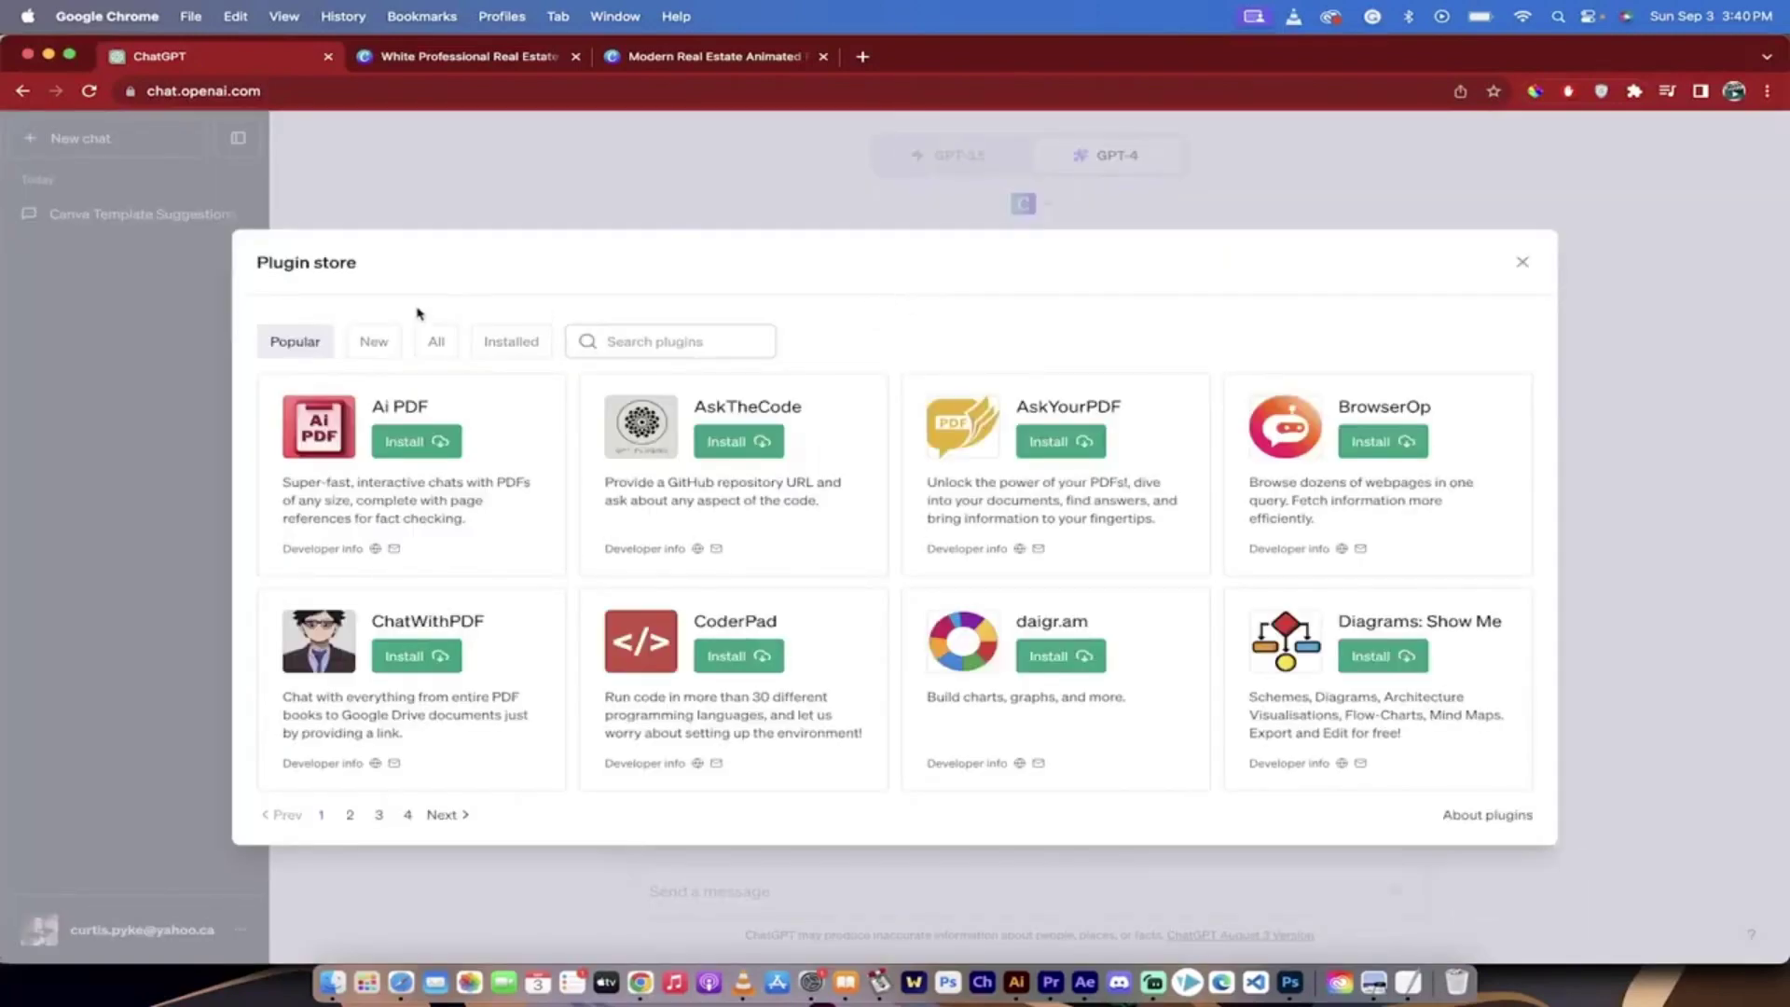
click(508, 345)
click(410, 441)
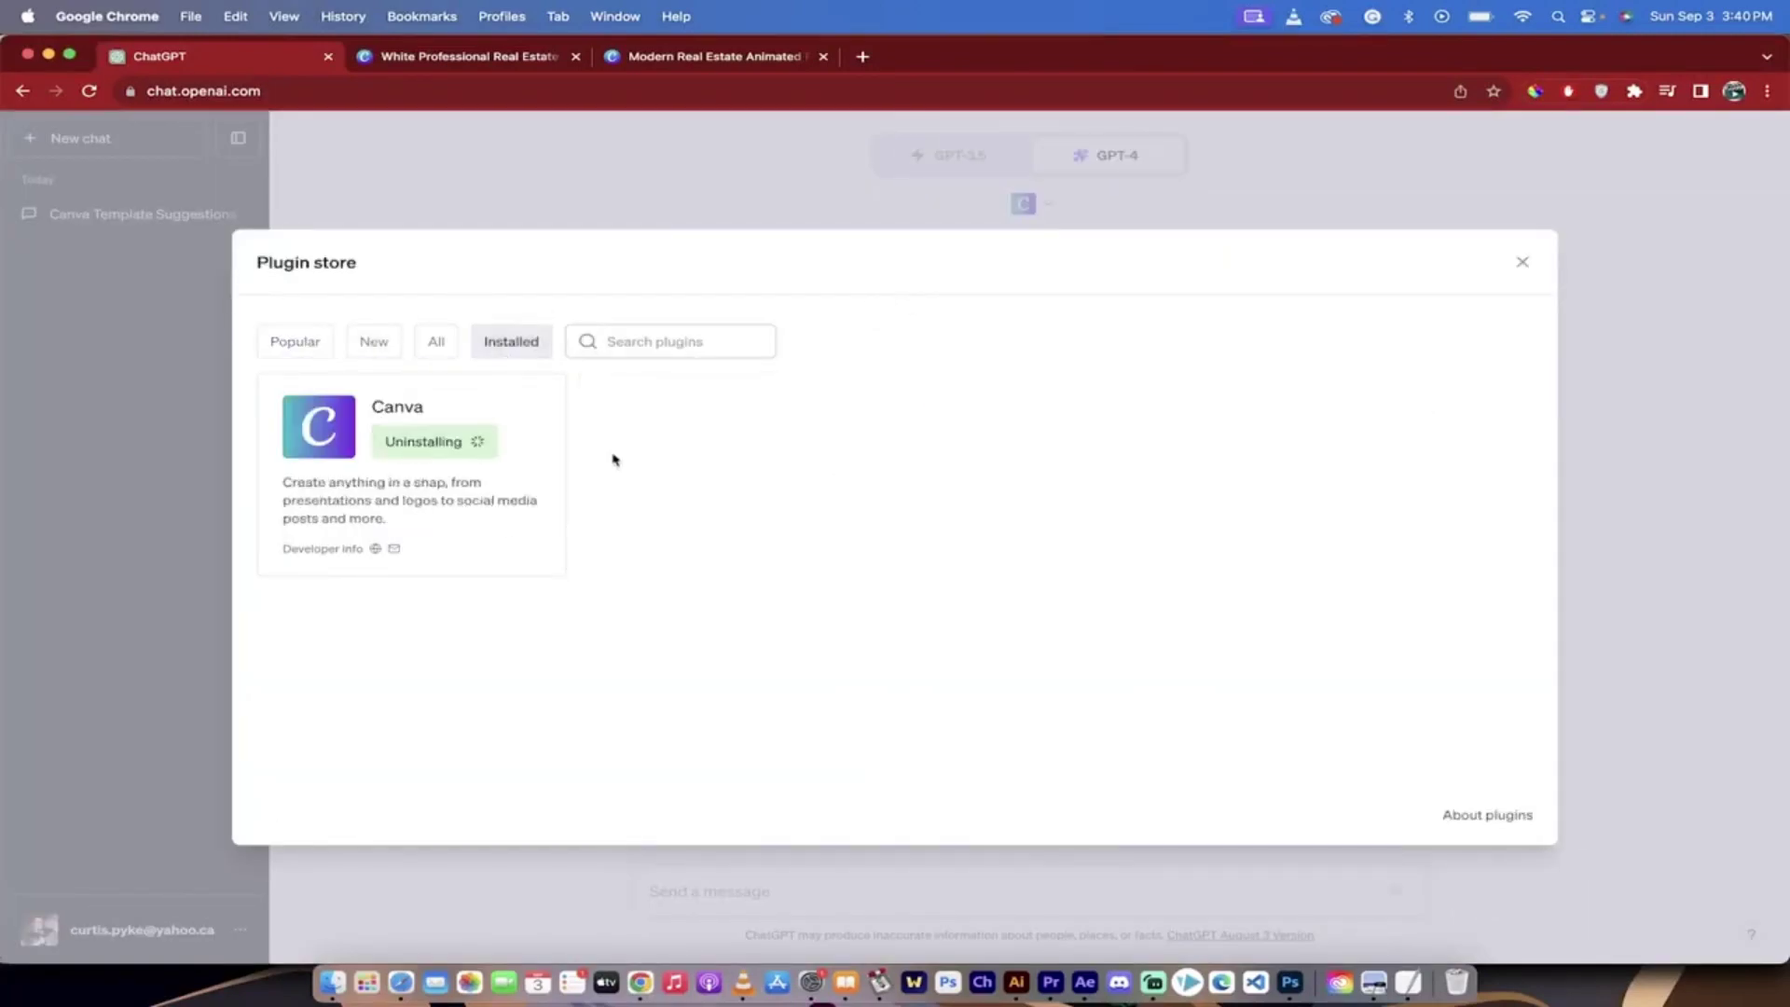
click(1522, 262)
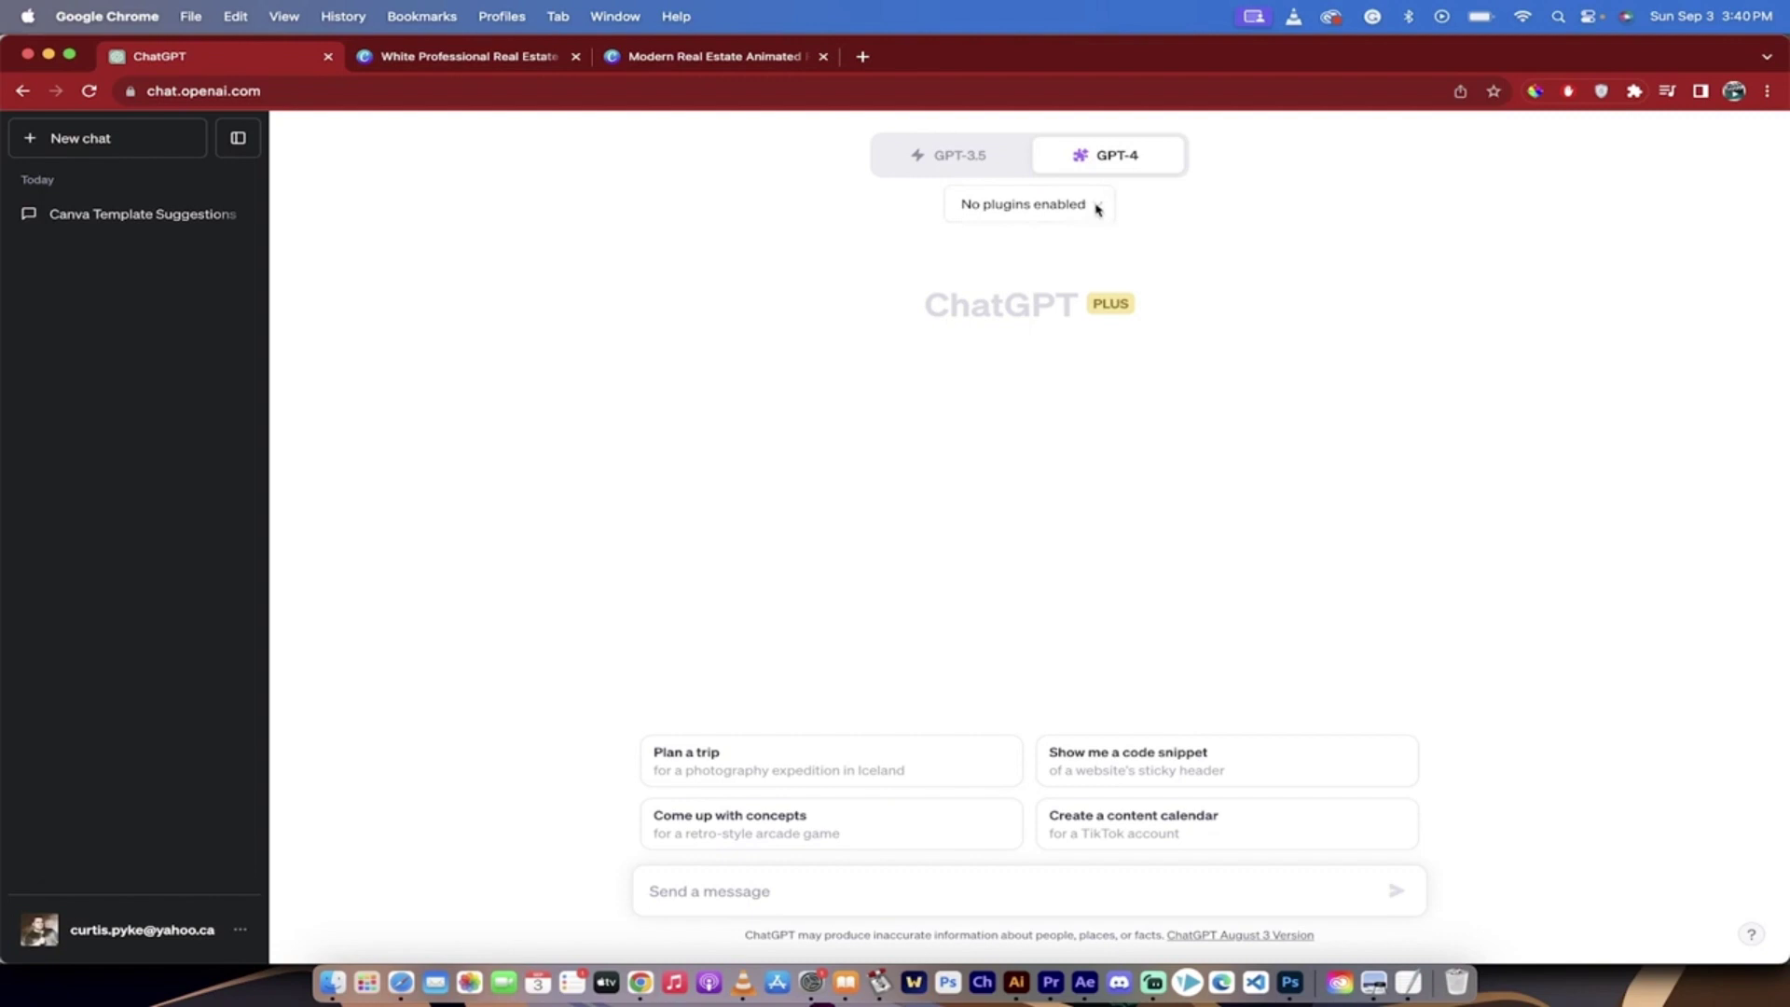
- Search the plugin store for 'canva' and reinstall the Canva plugin
click(1098, 209)
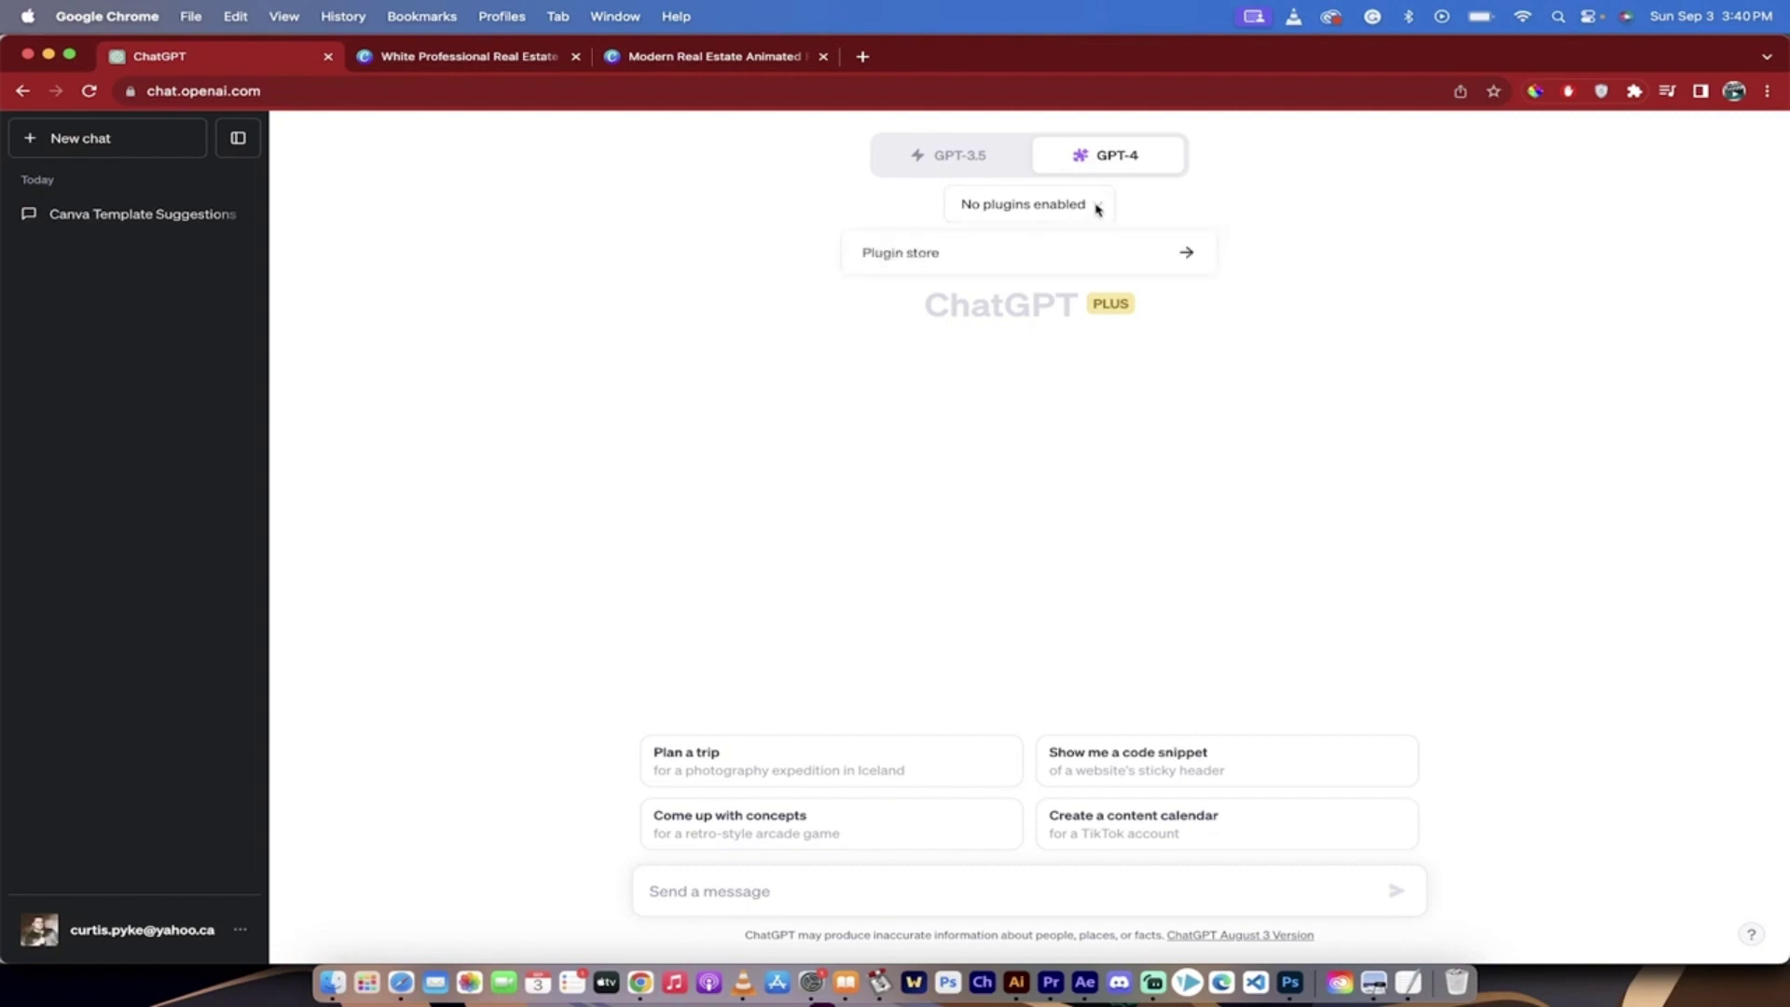
click(958, 264)
click(562, 341)
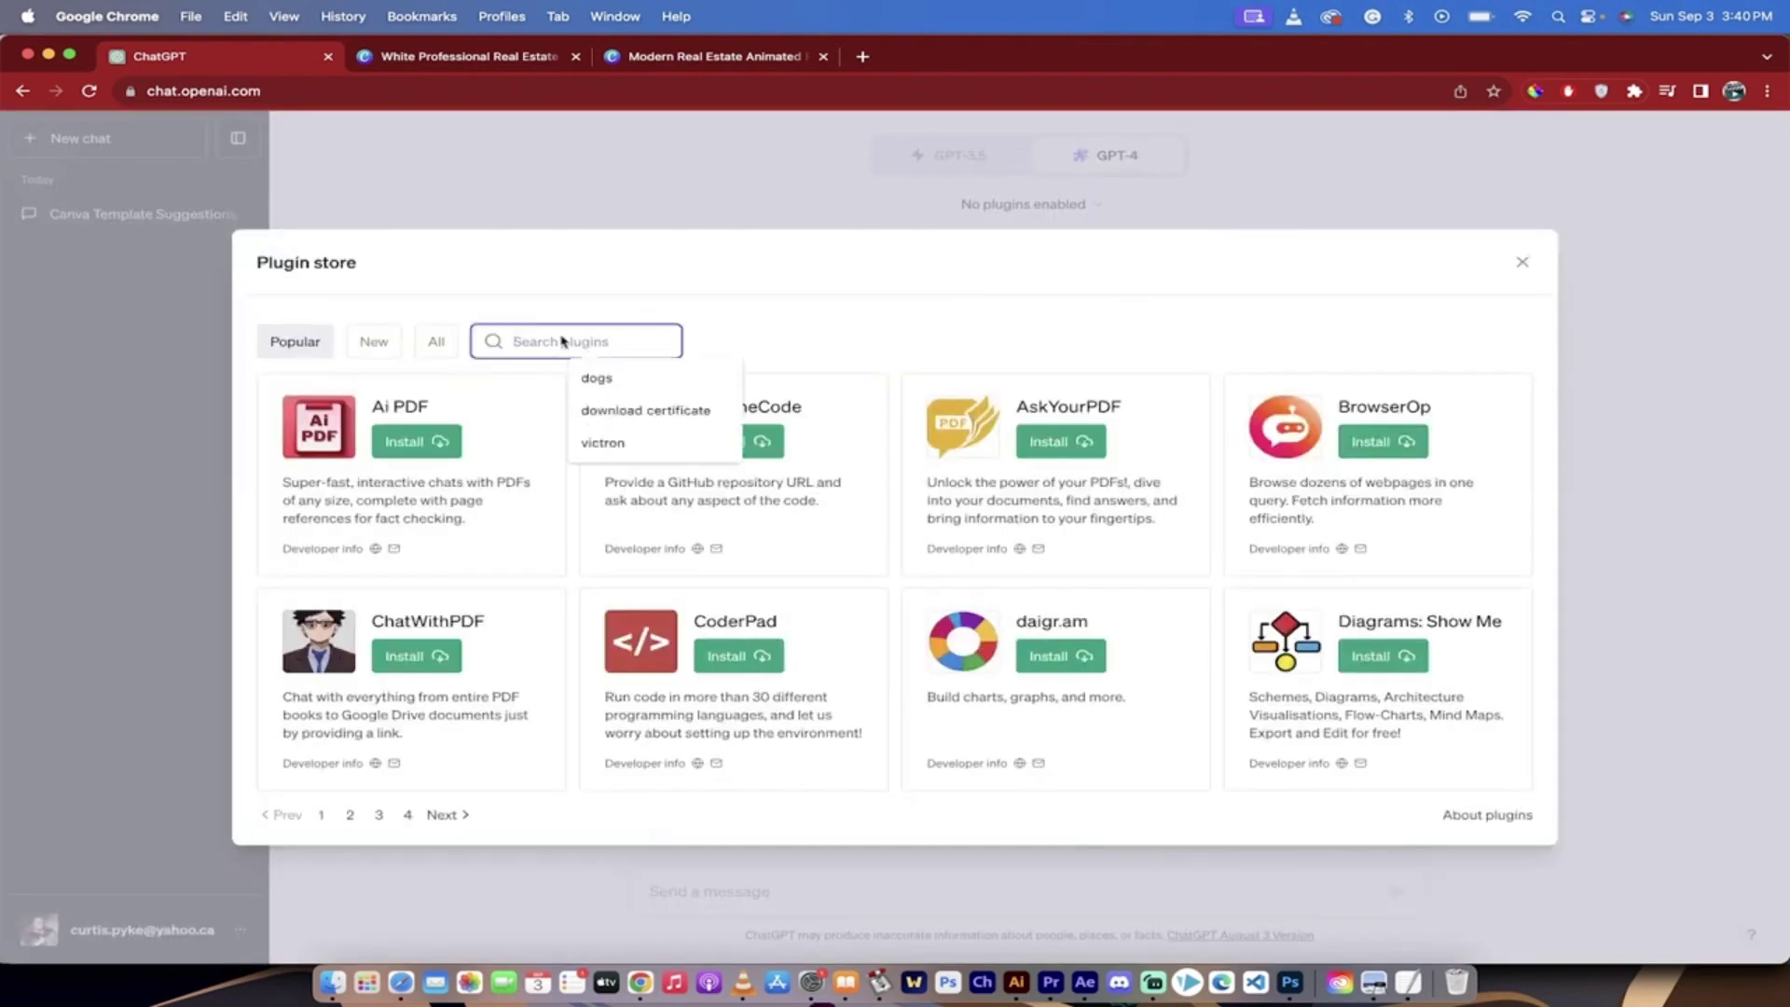
text(canva)
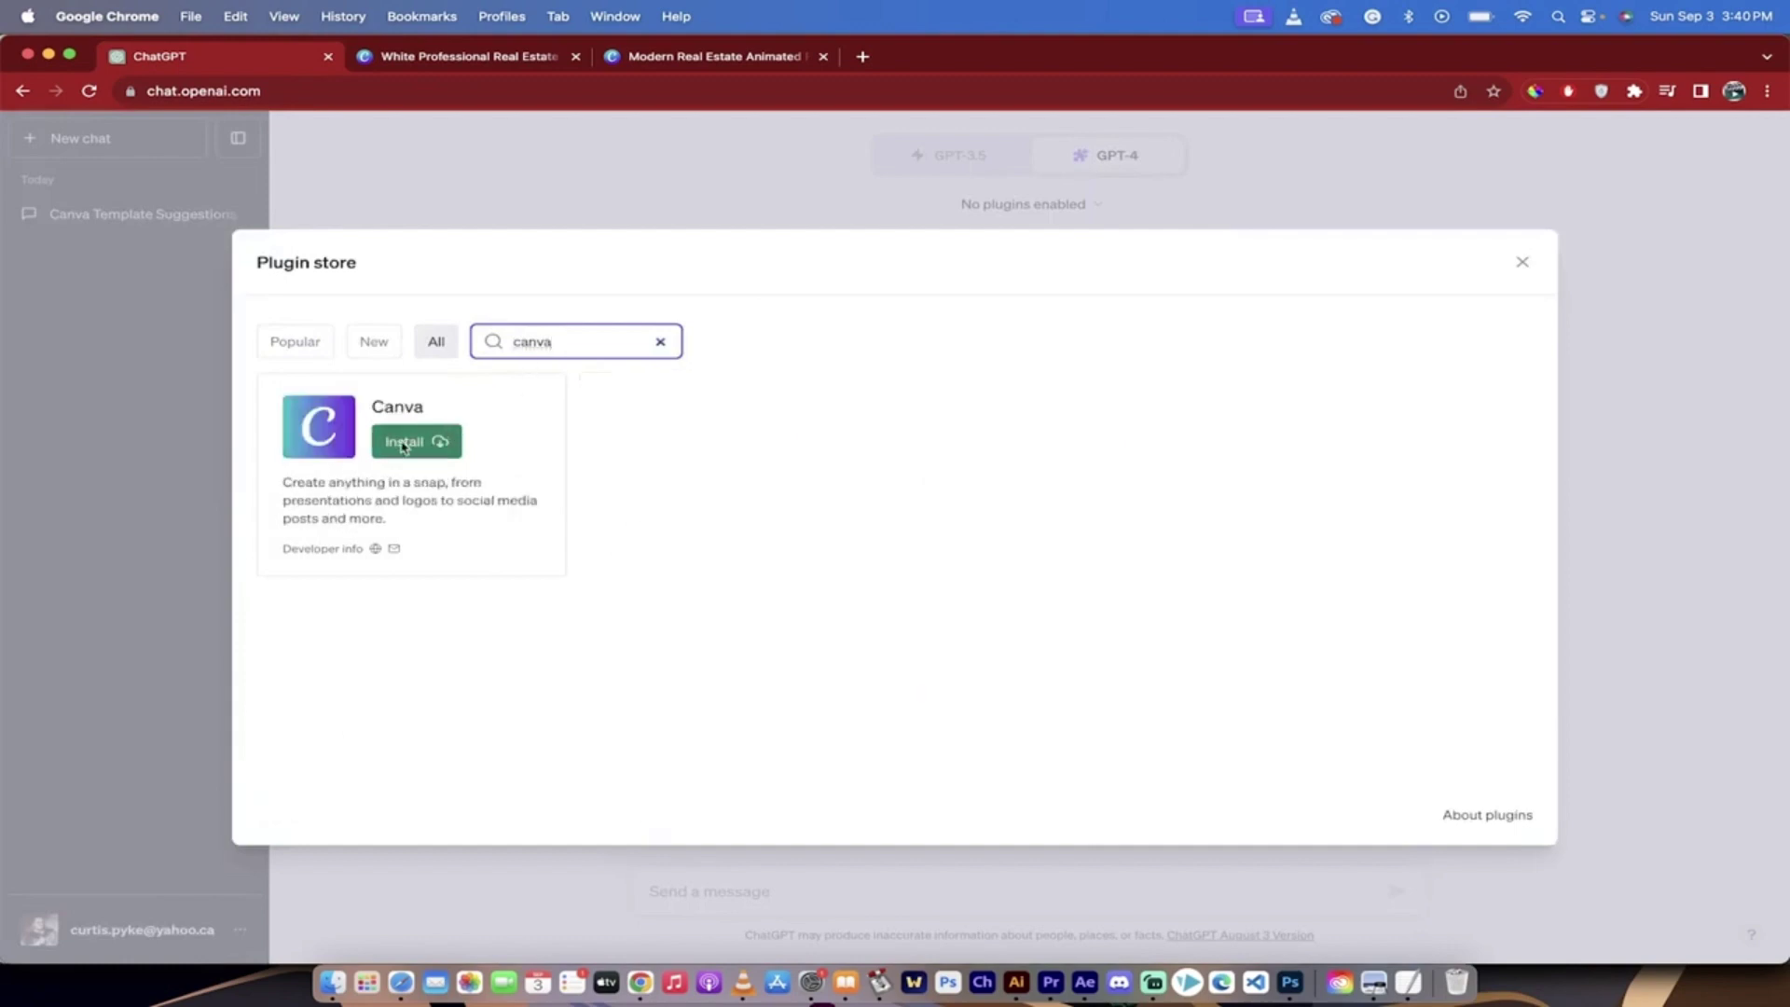
click(400, 443)
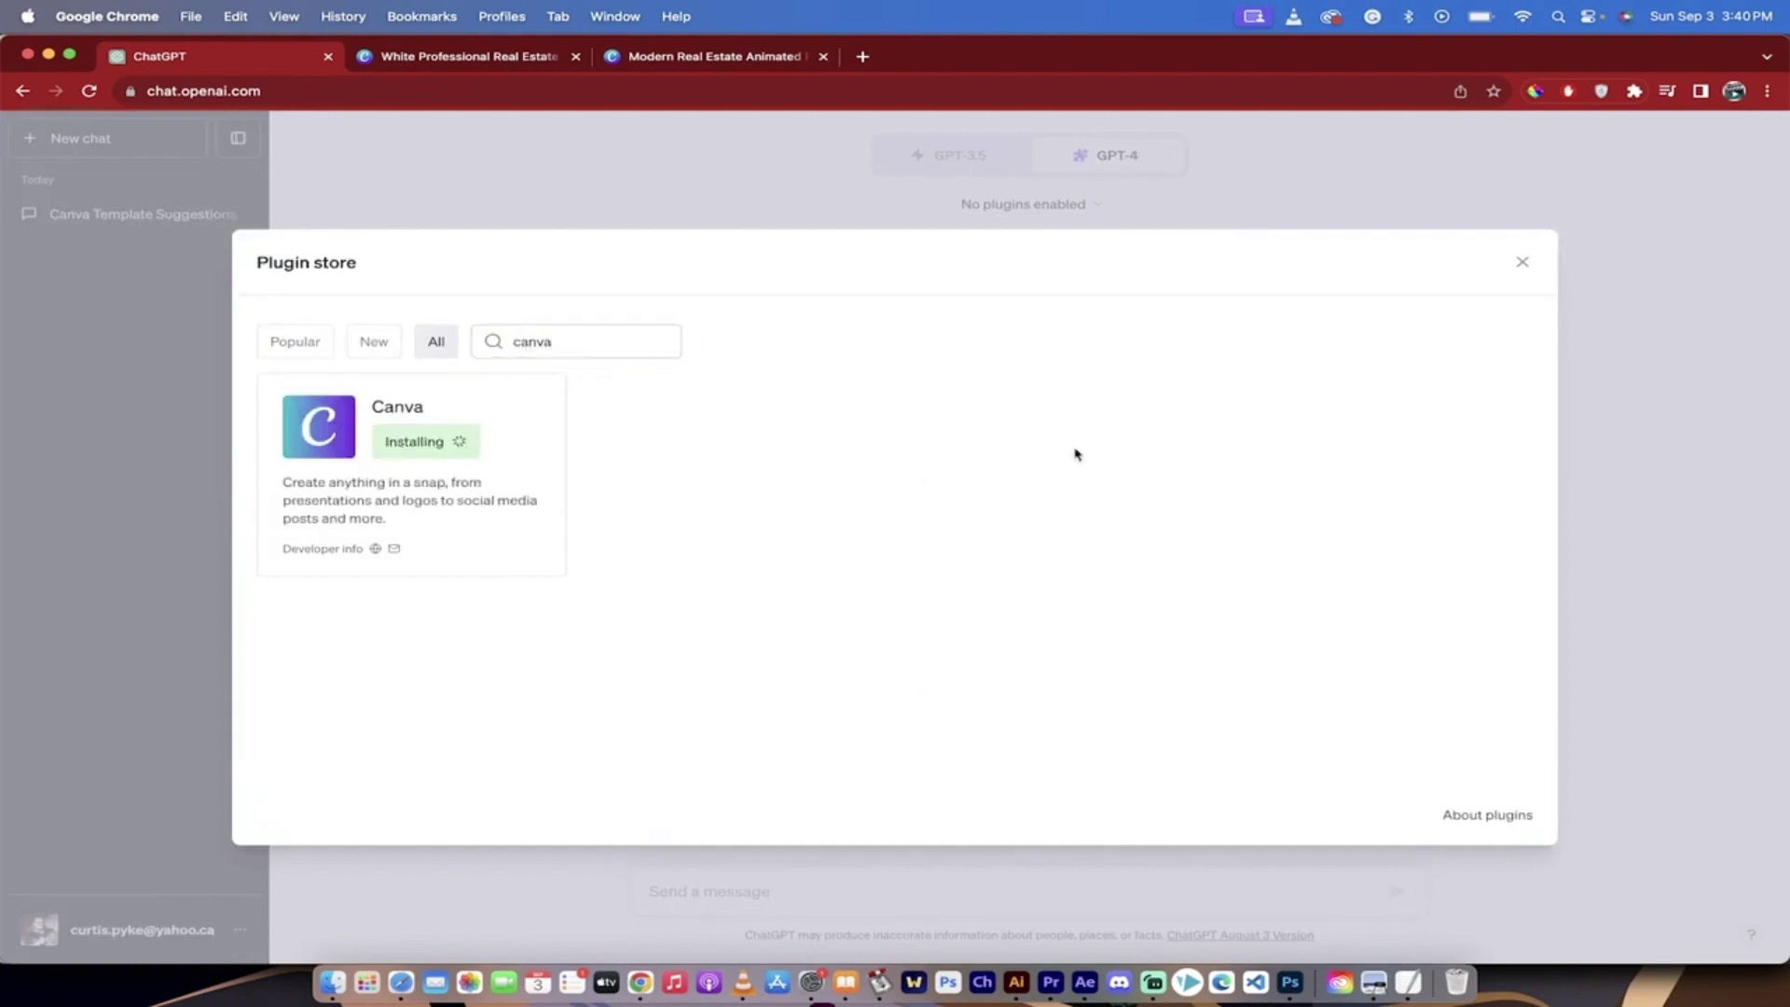
click(1705, 597)
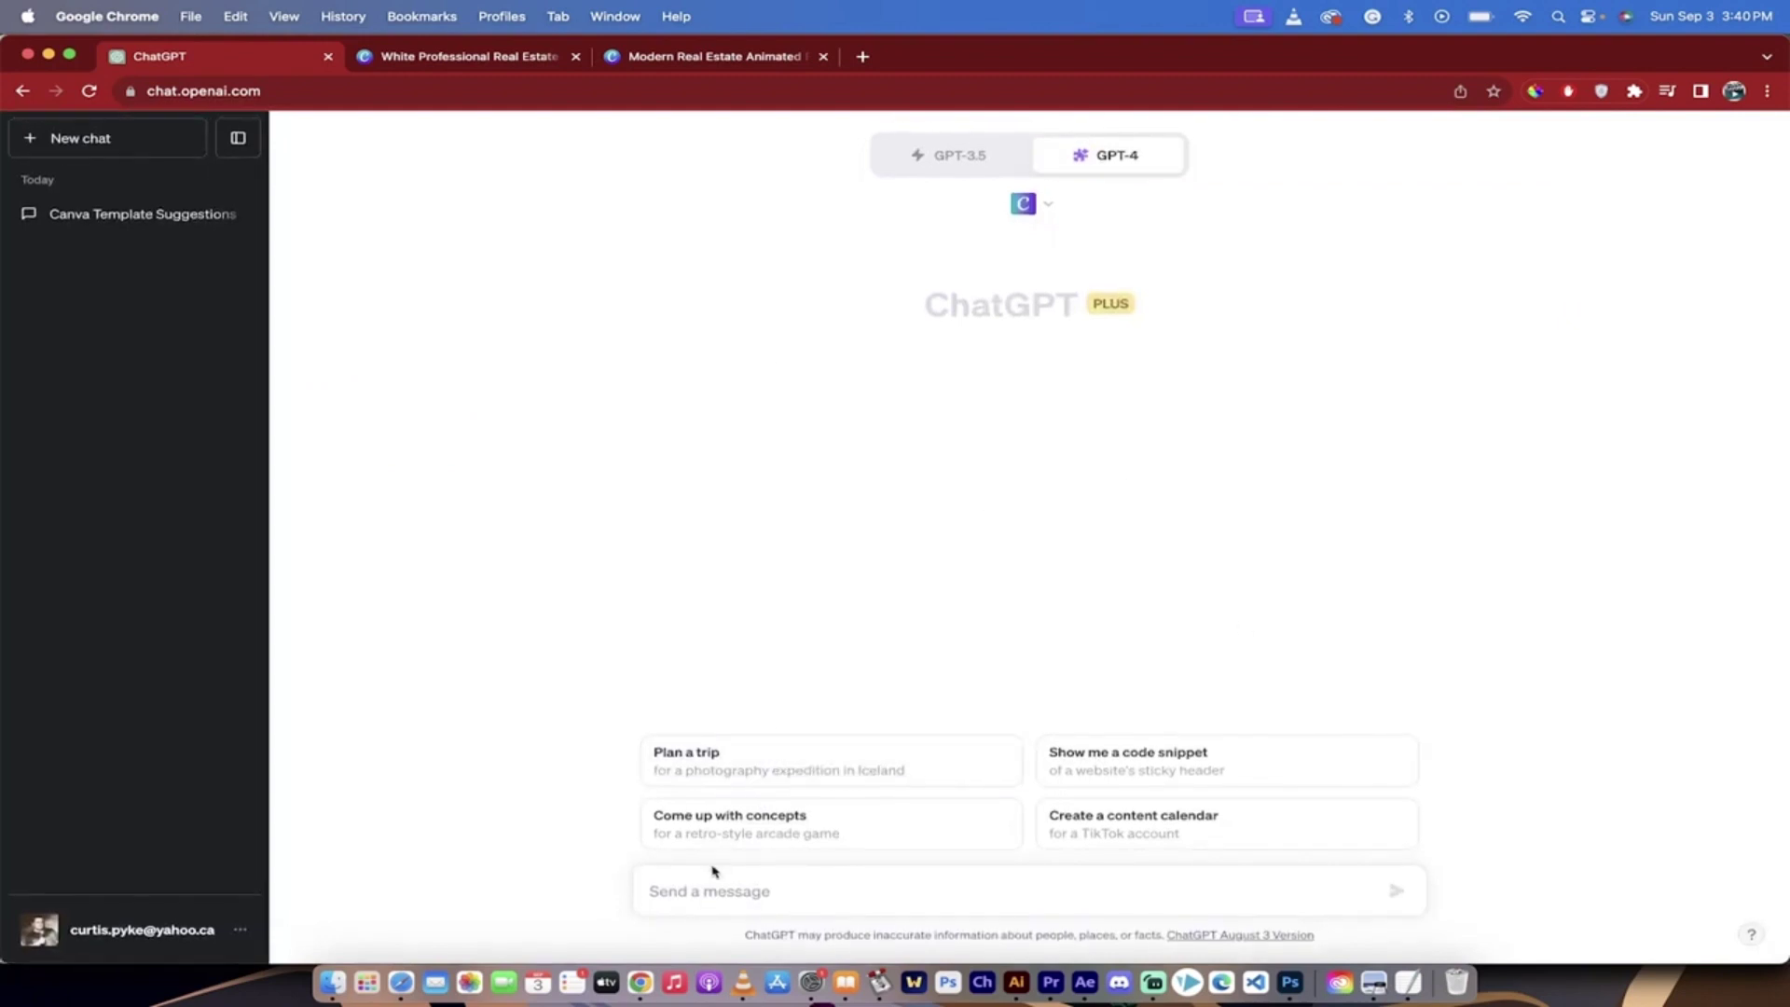
- Ask ChatGPT 'How do I use this plugin?', then view the White Professional Real Estate design
click(694, 891)
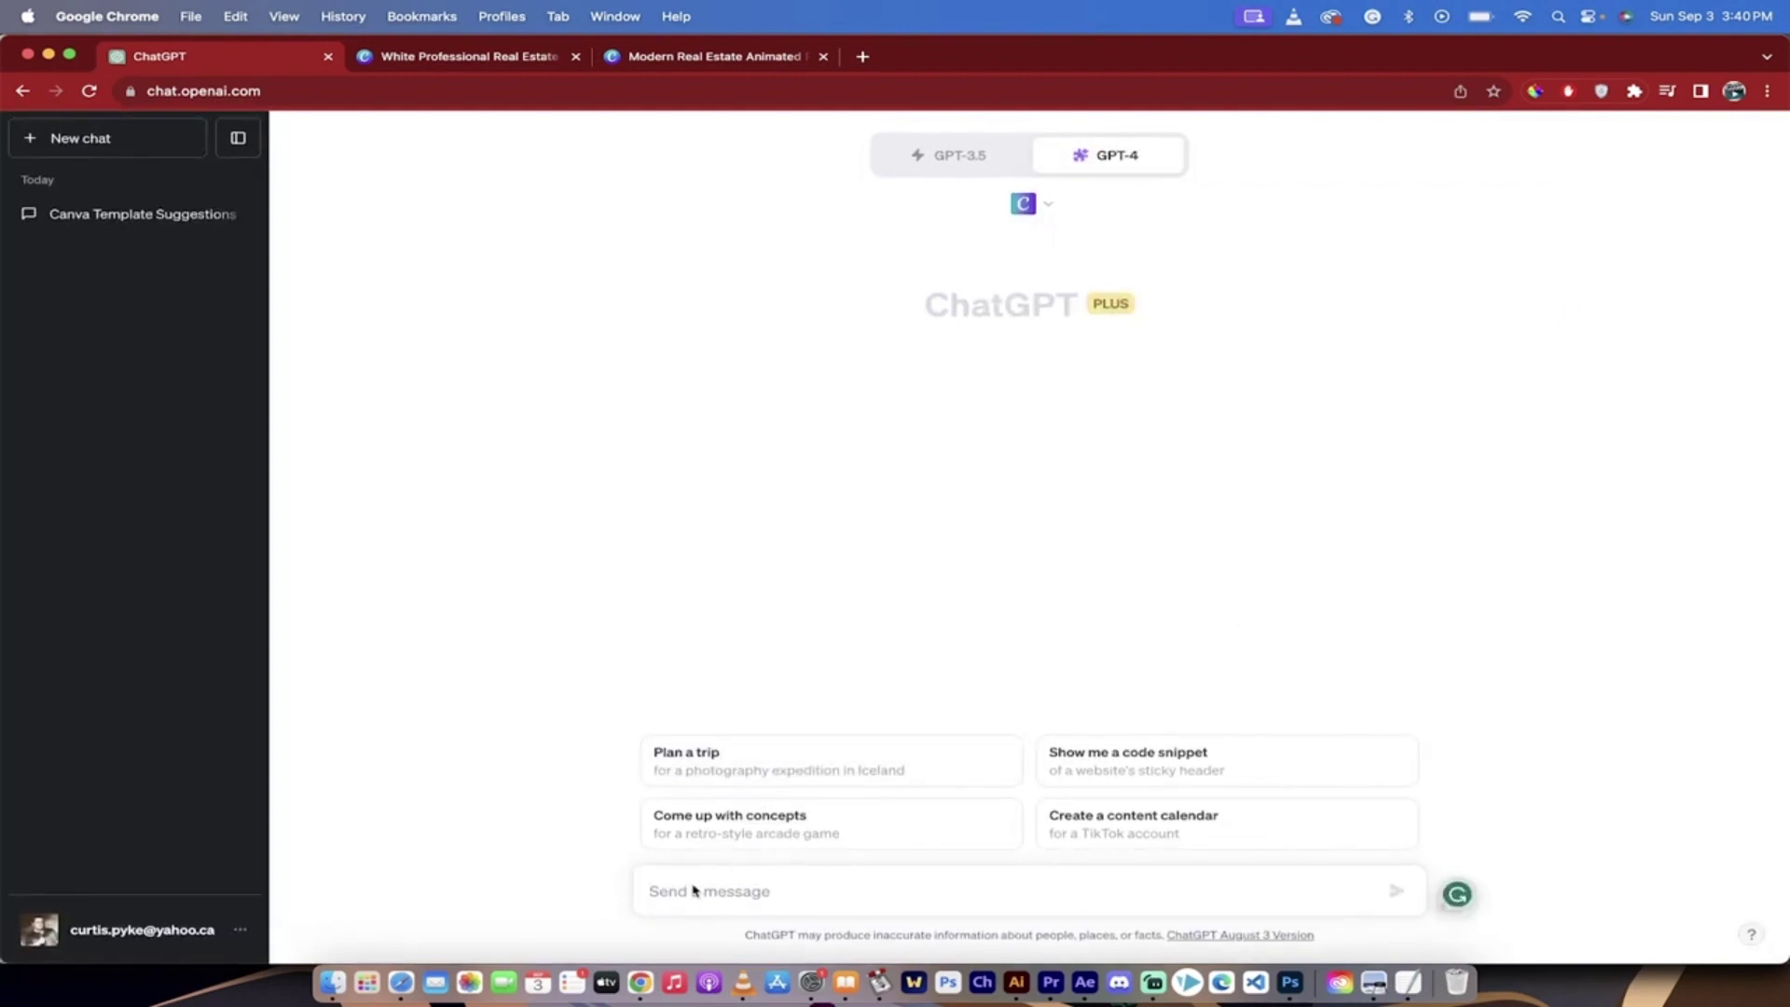
text(H)
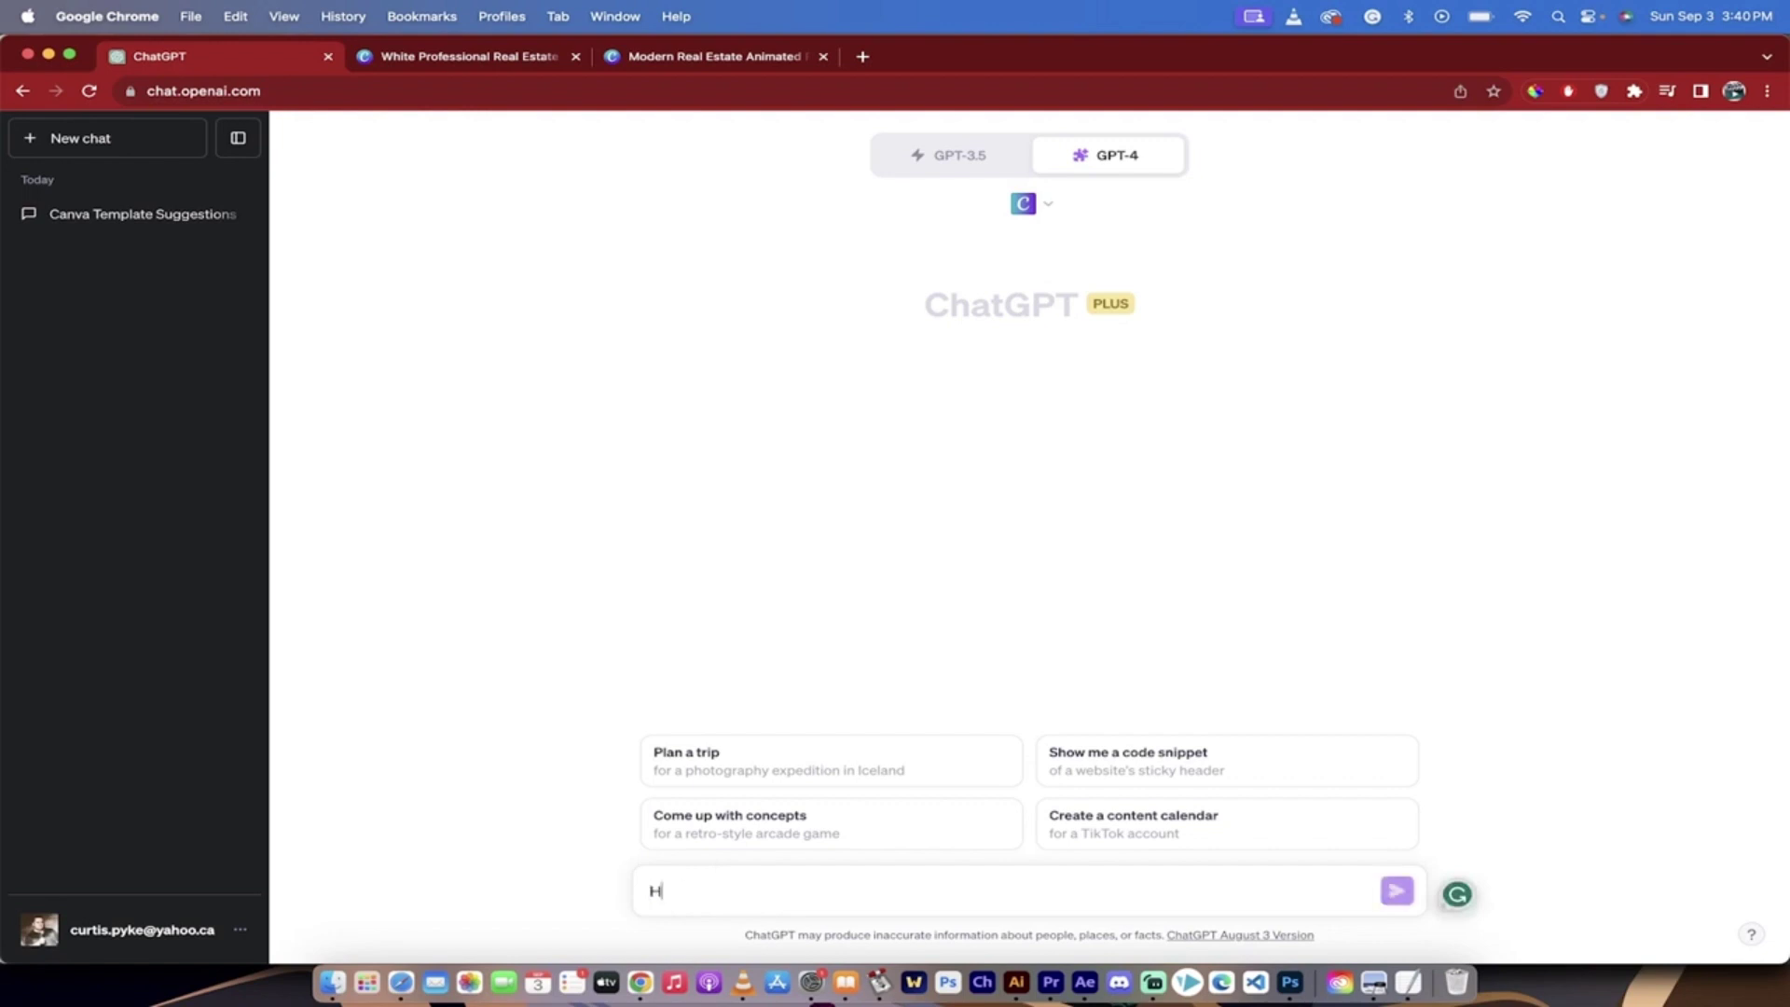
text(ow OI use )
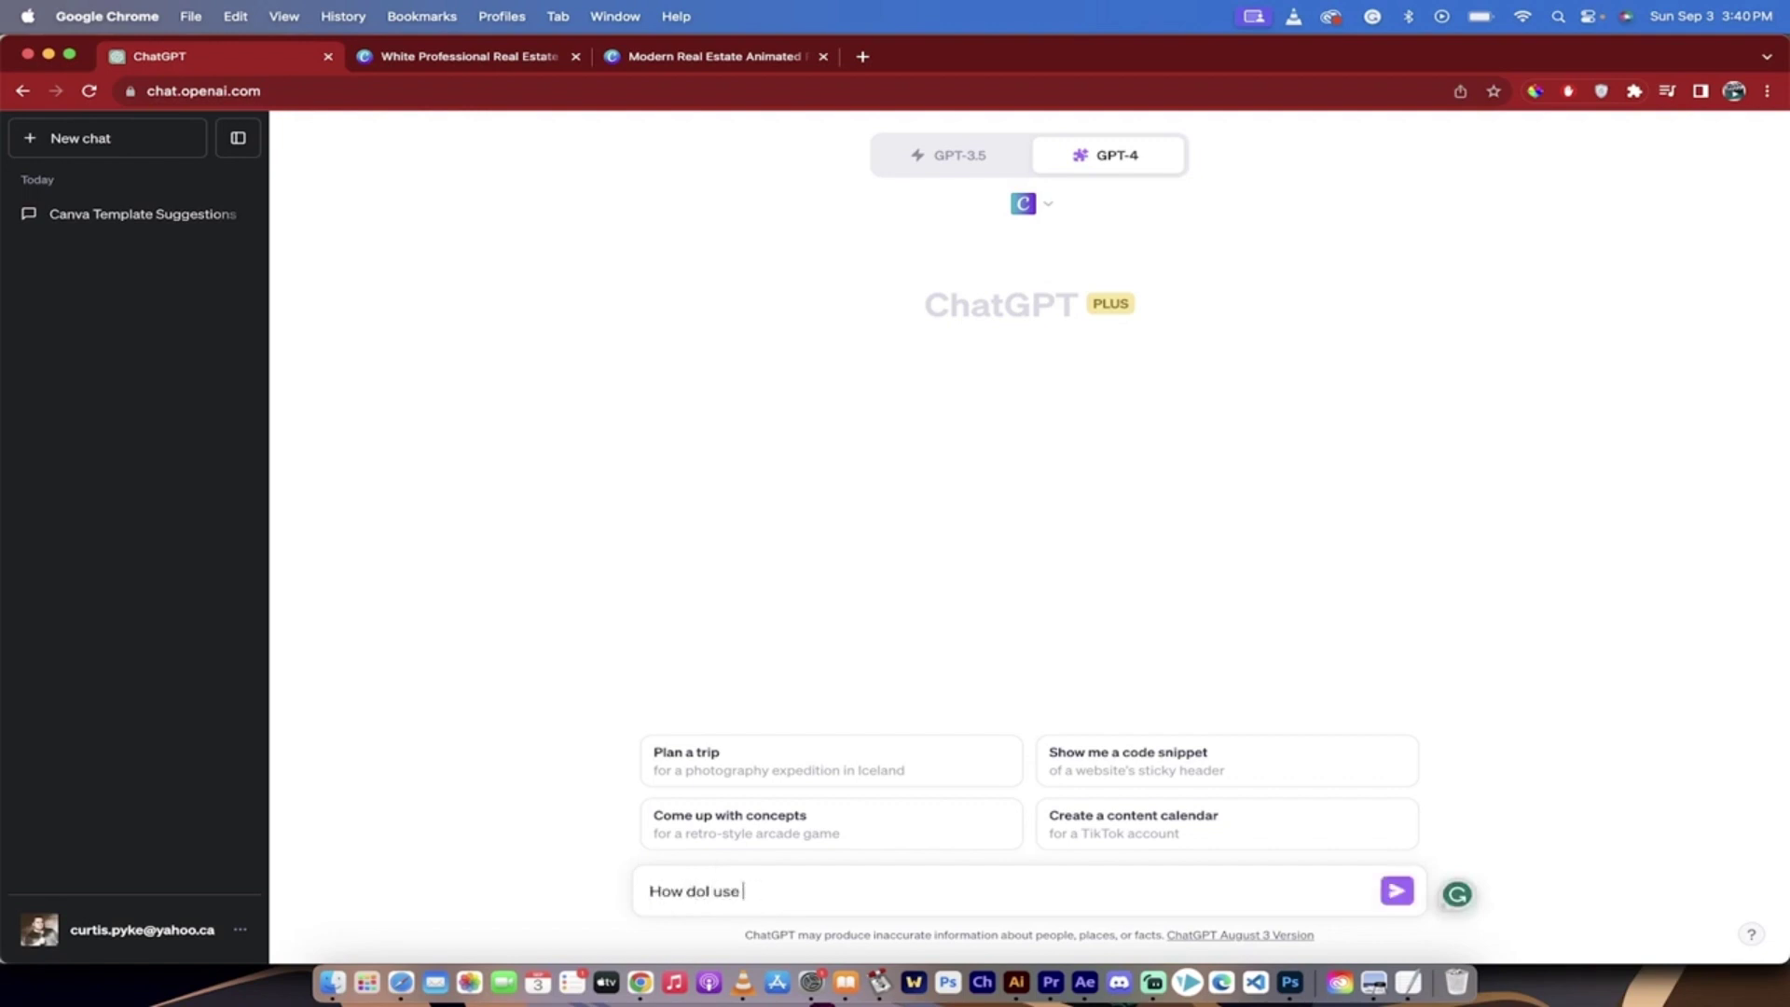
text(e this plugin?)
key(Return)
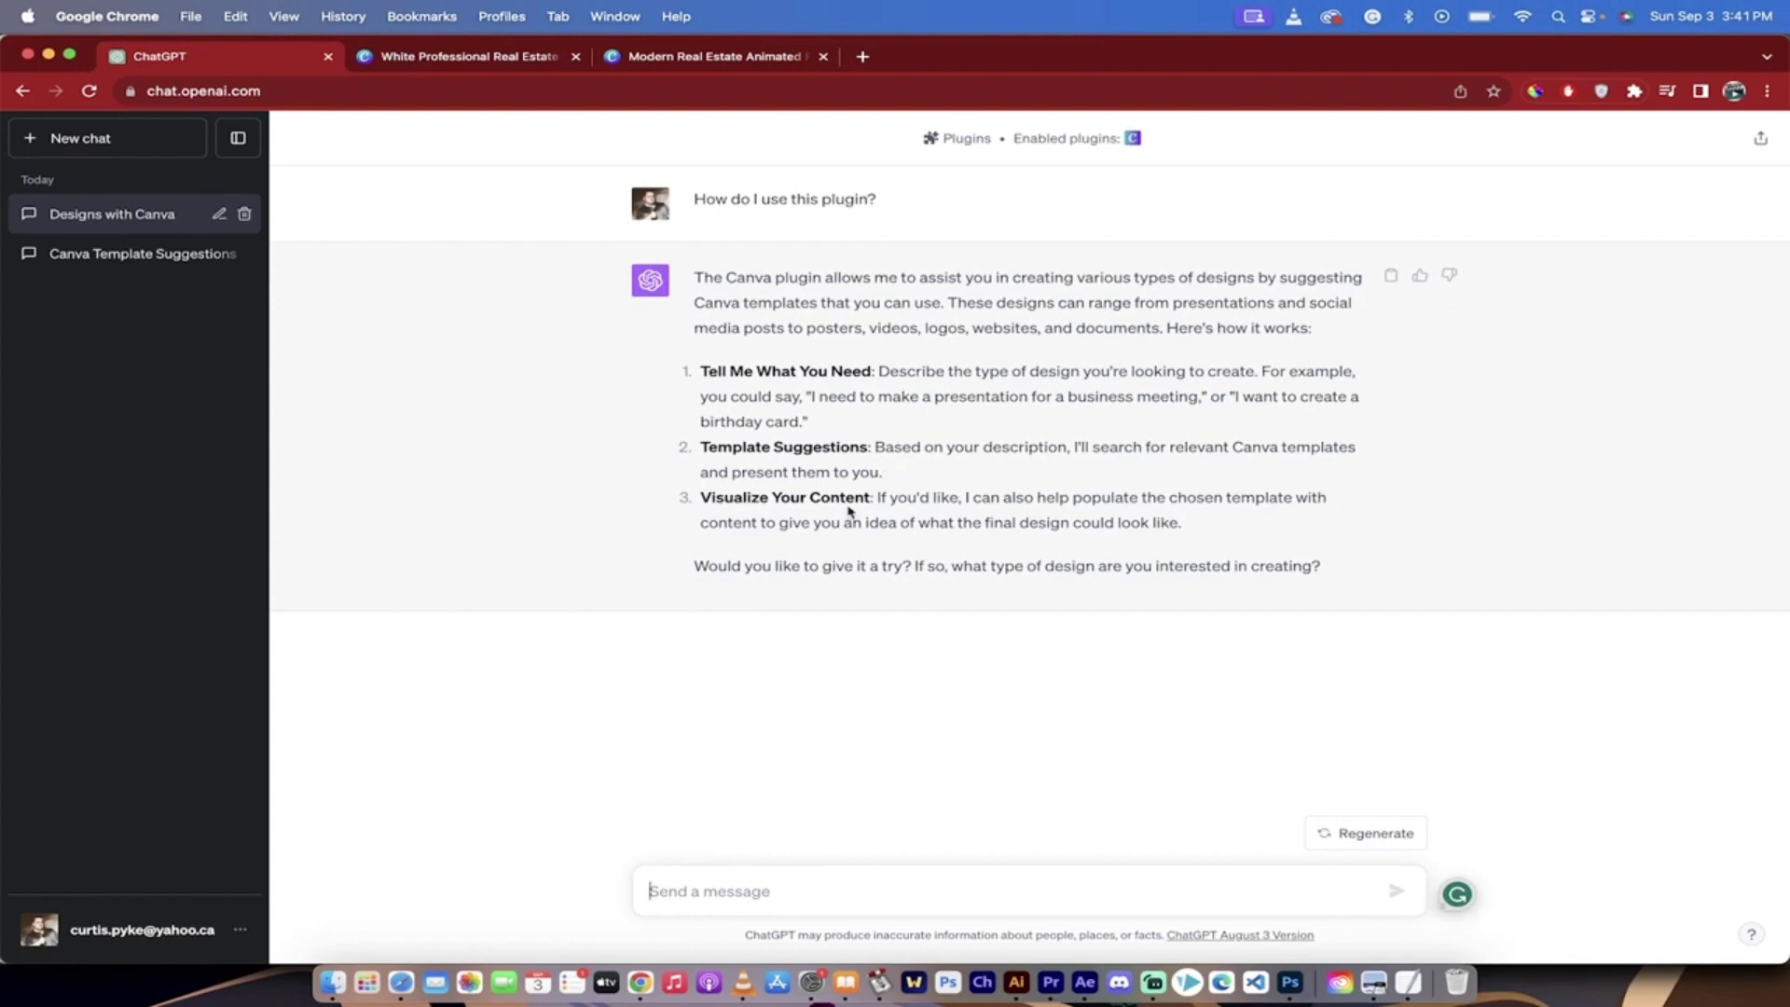
click(473, 58)
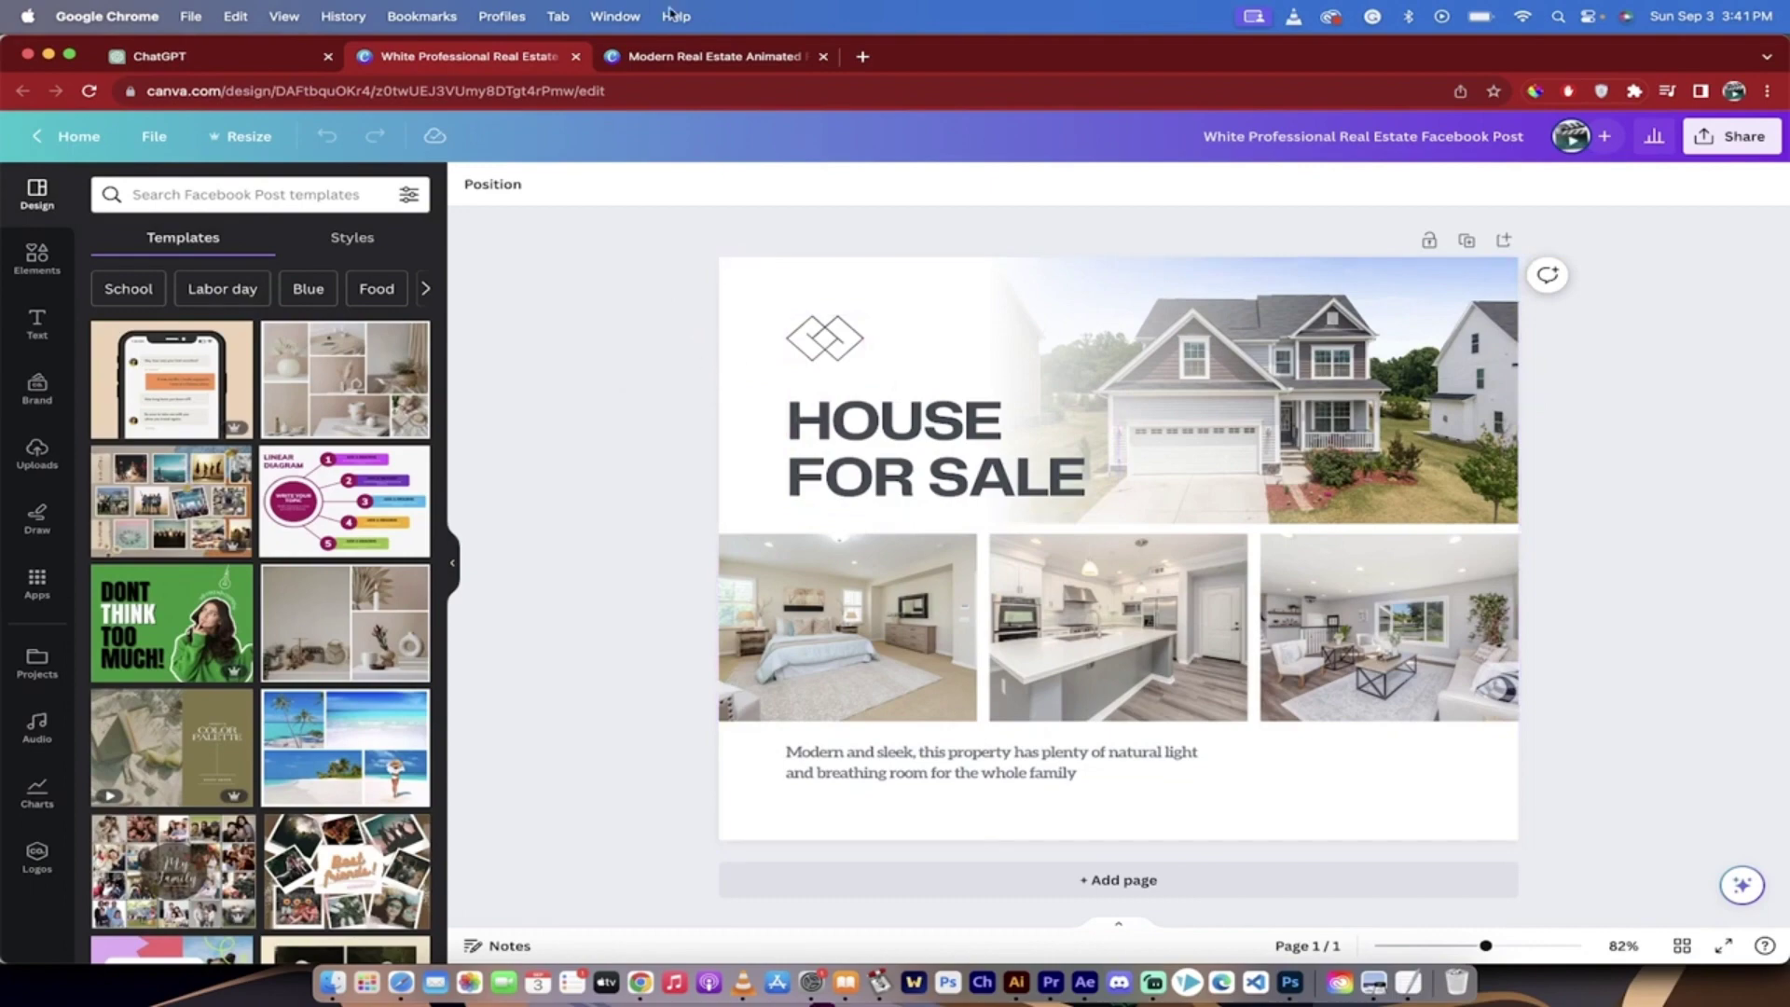
- Play the Modern Real Estate Animated video preview, then close both real estate design tabs
click(666, 58)
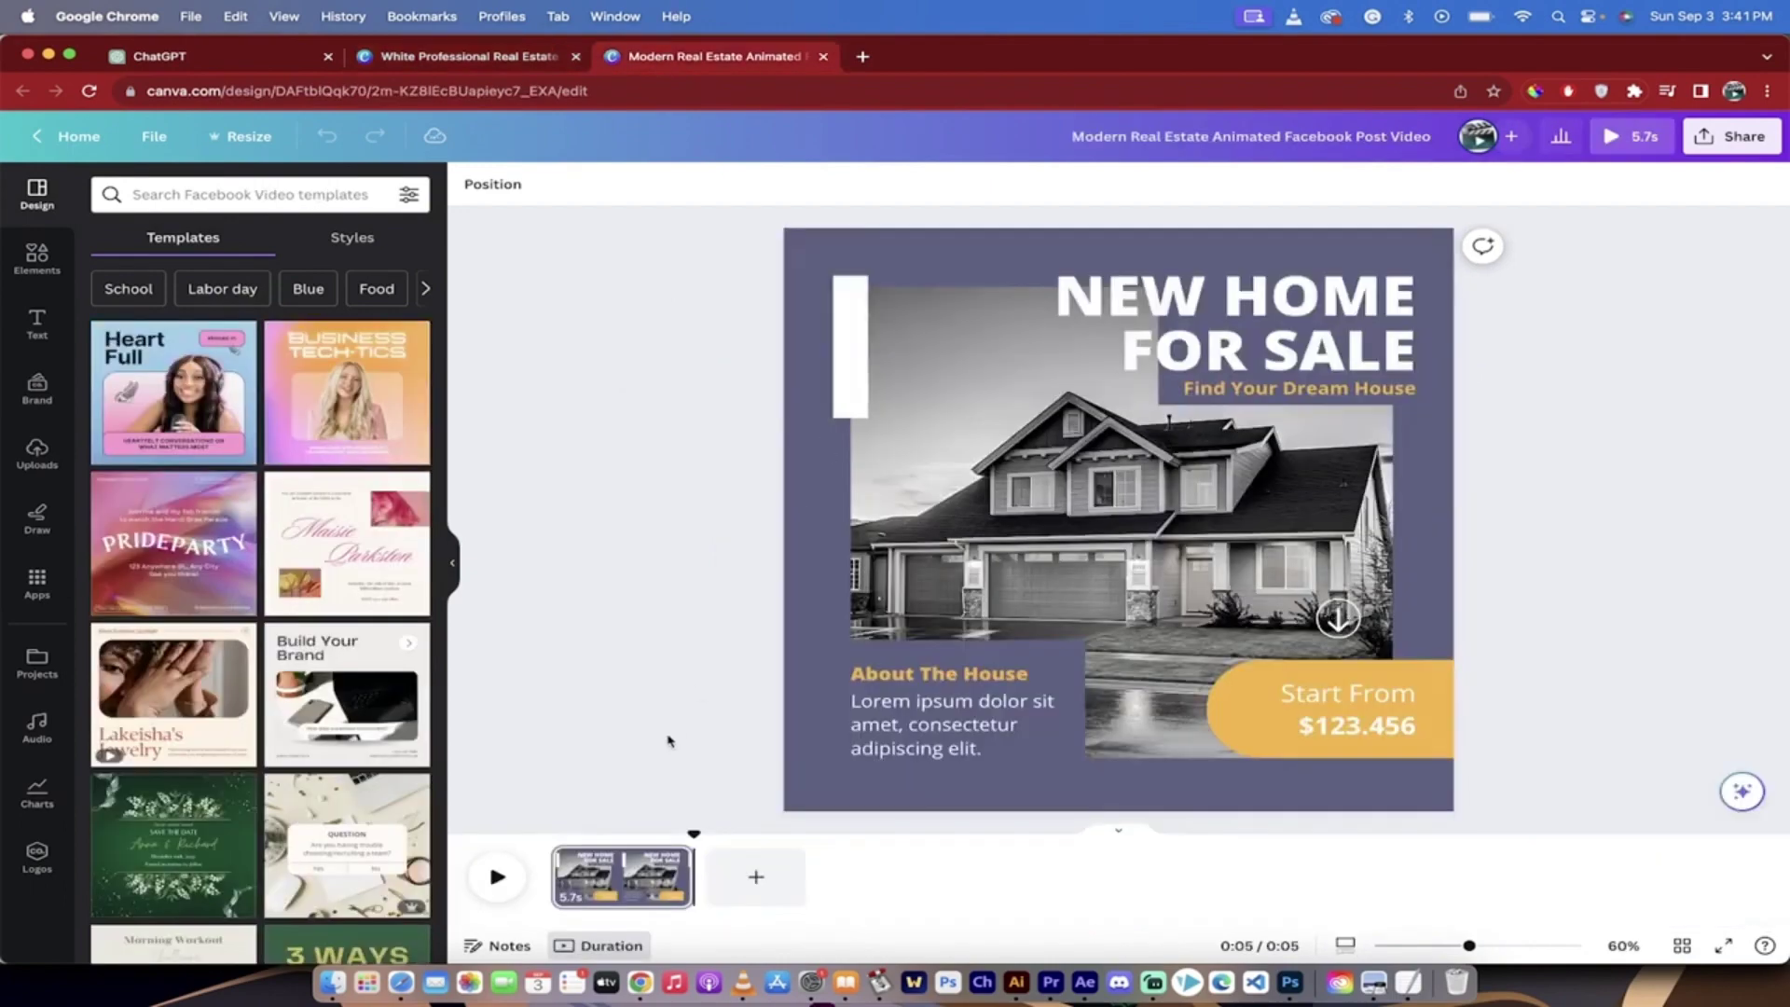
click(496, 876)
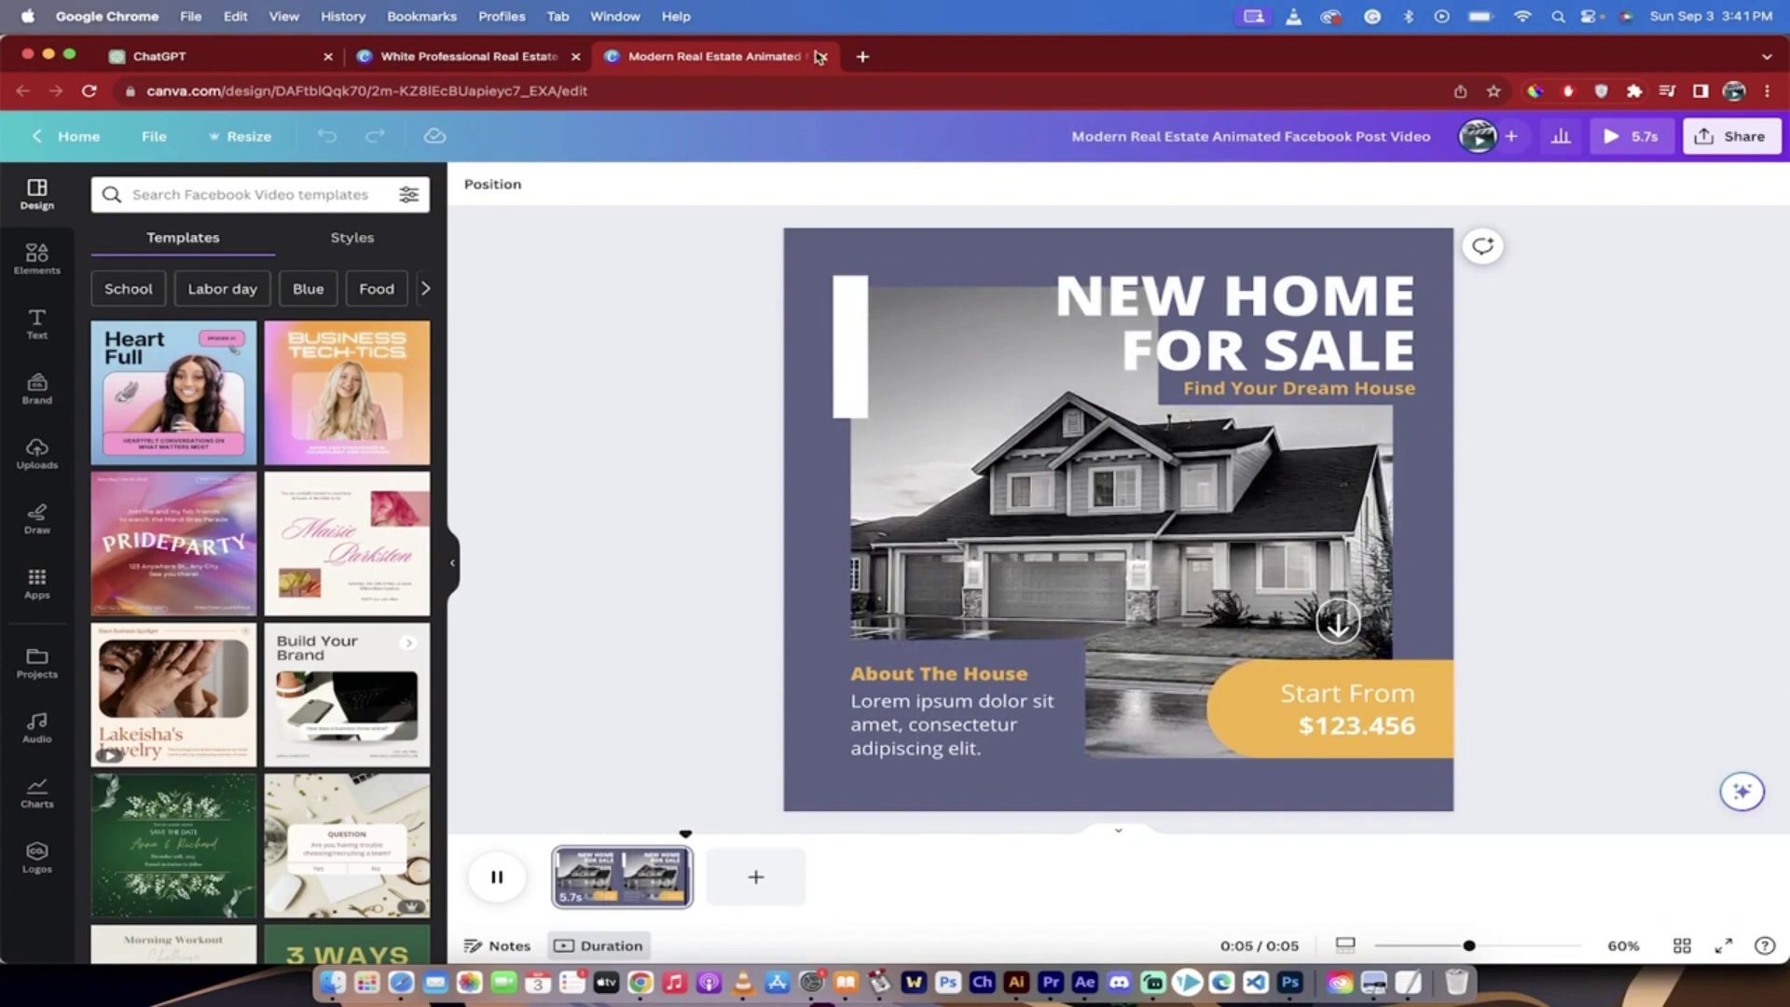
key(super+w)
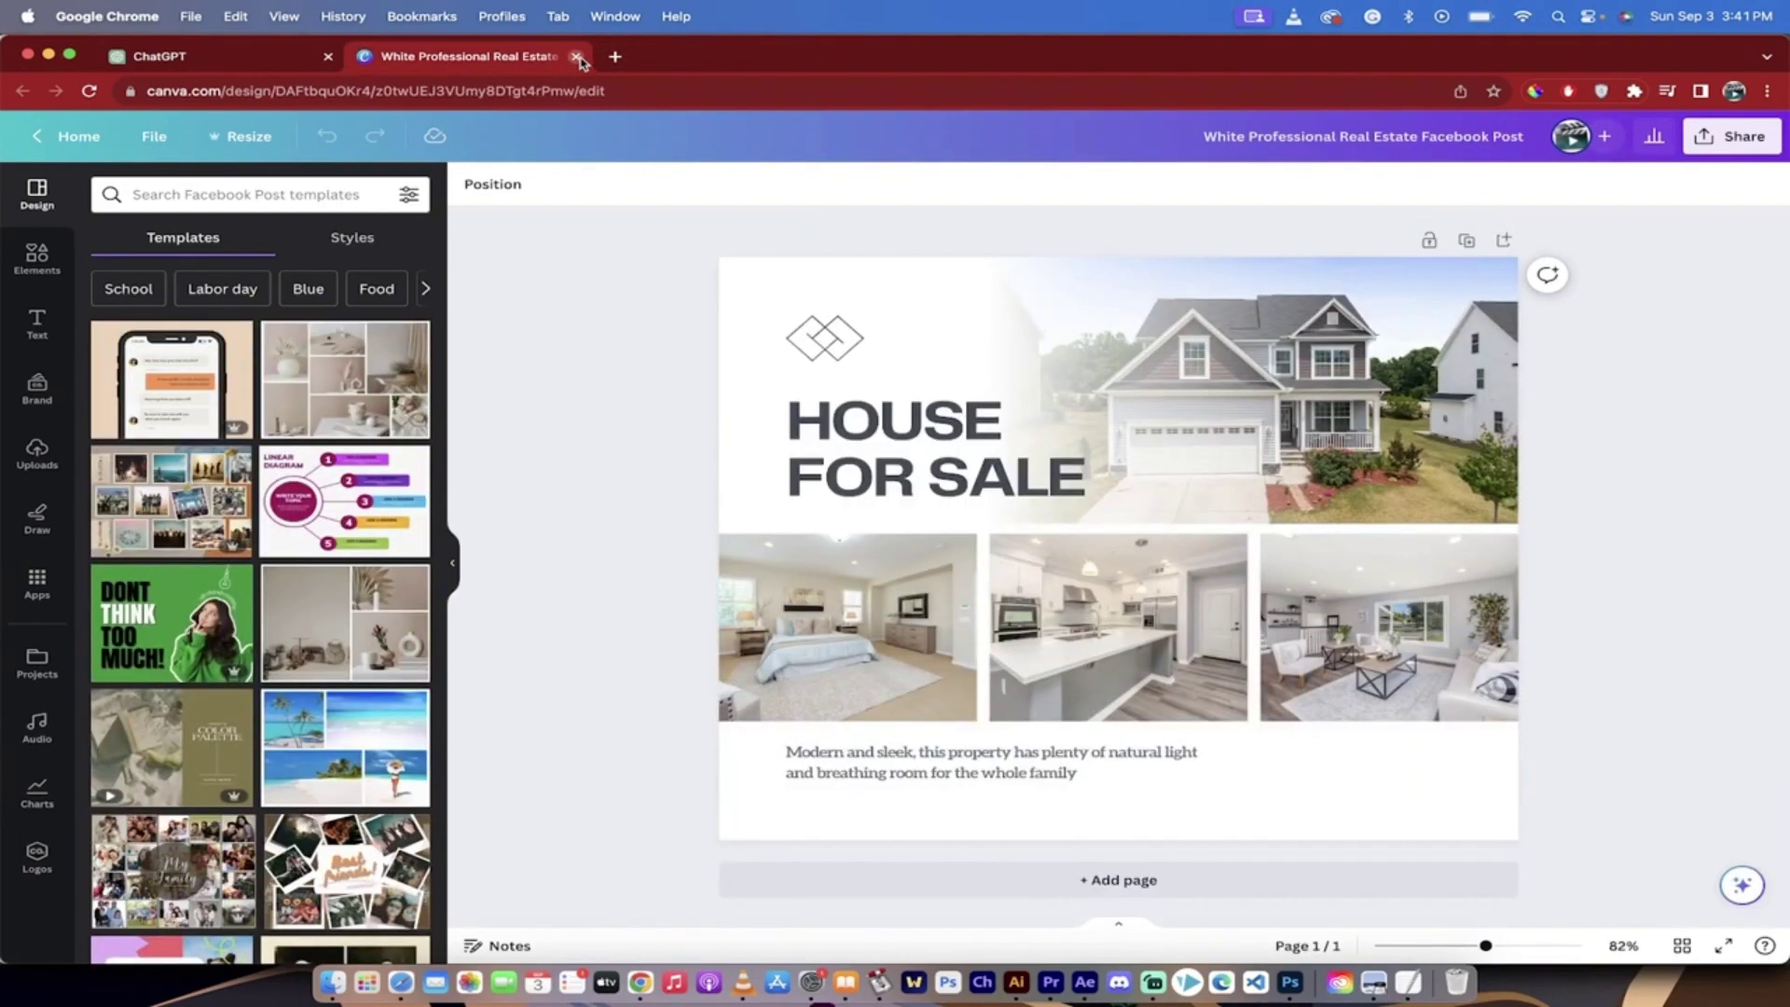
click(576, 56)
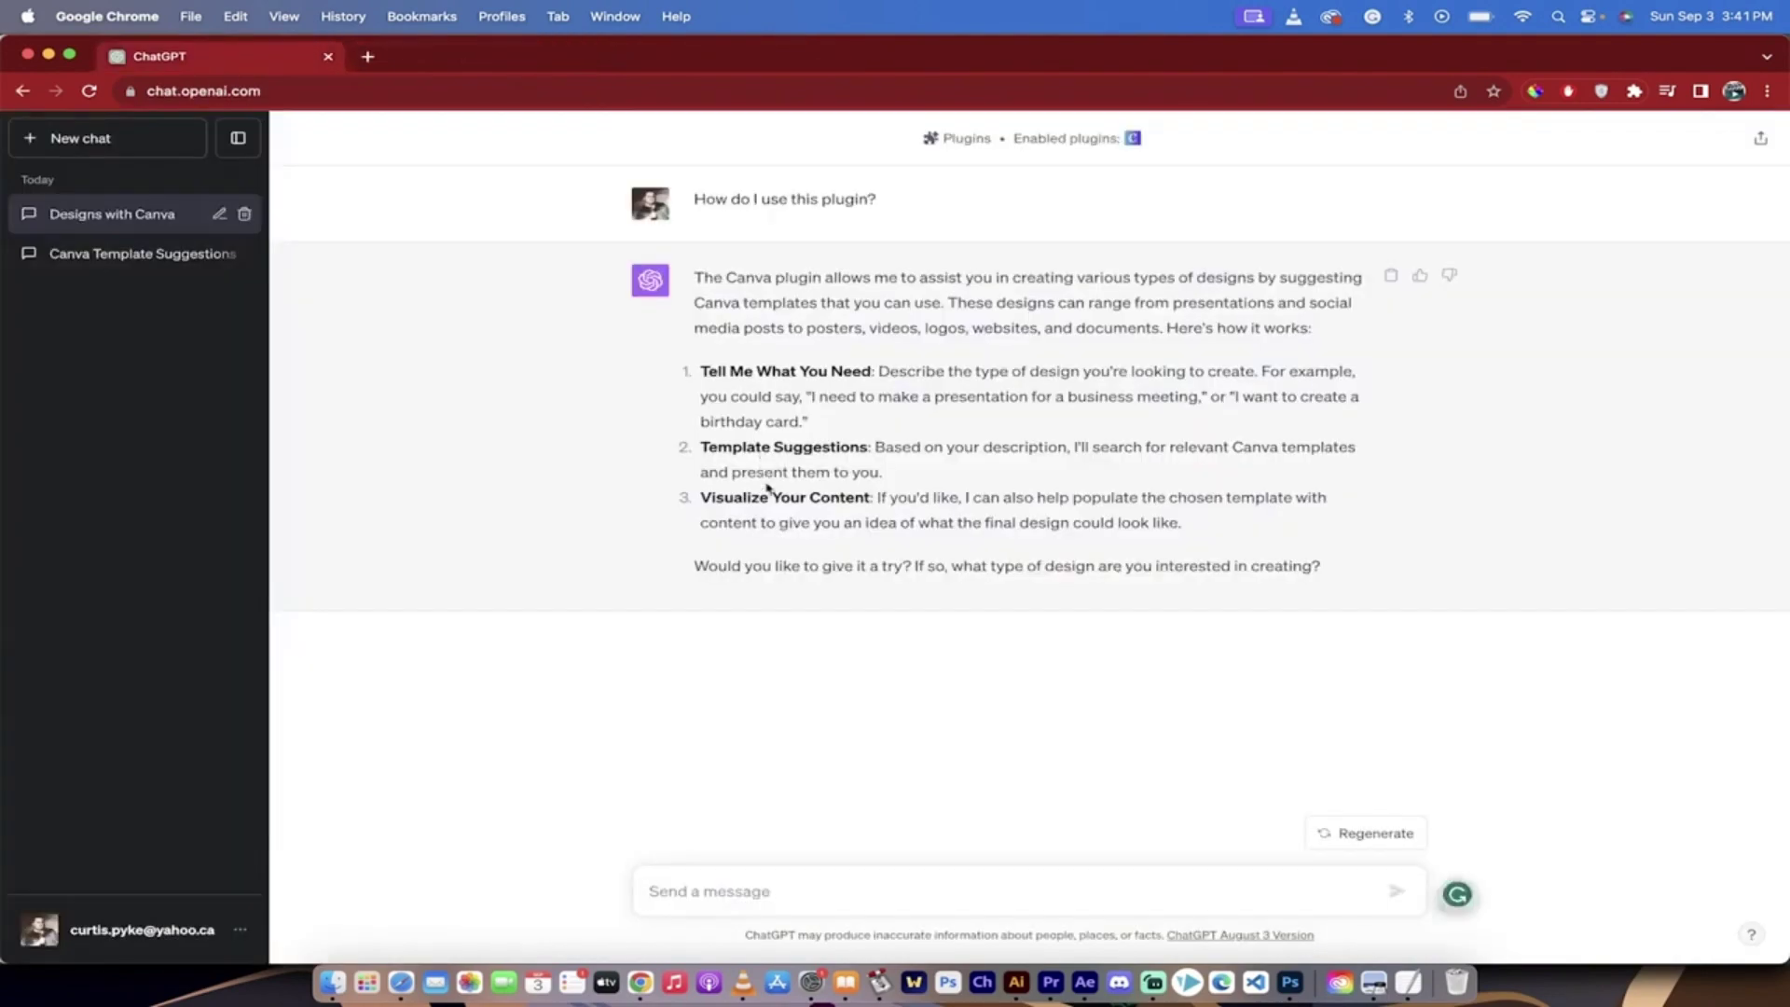
- Send the prompt 'create a youtube video for a real estate company' to ChatGPT
click(745, 897)
text(create a youtube vi)
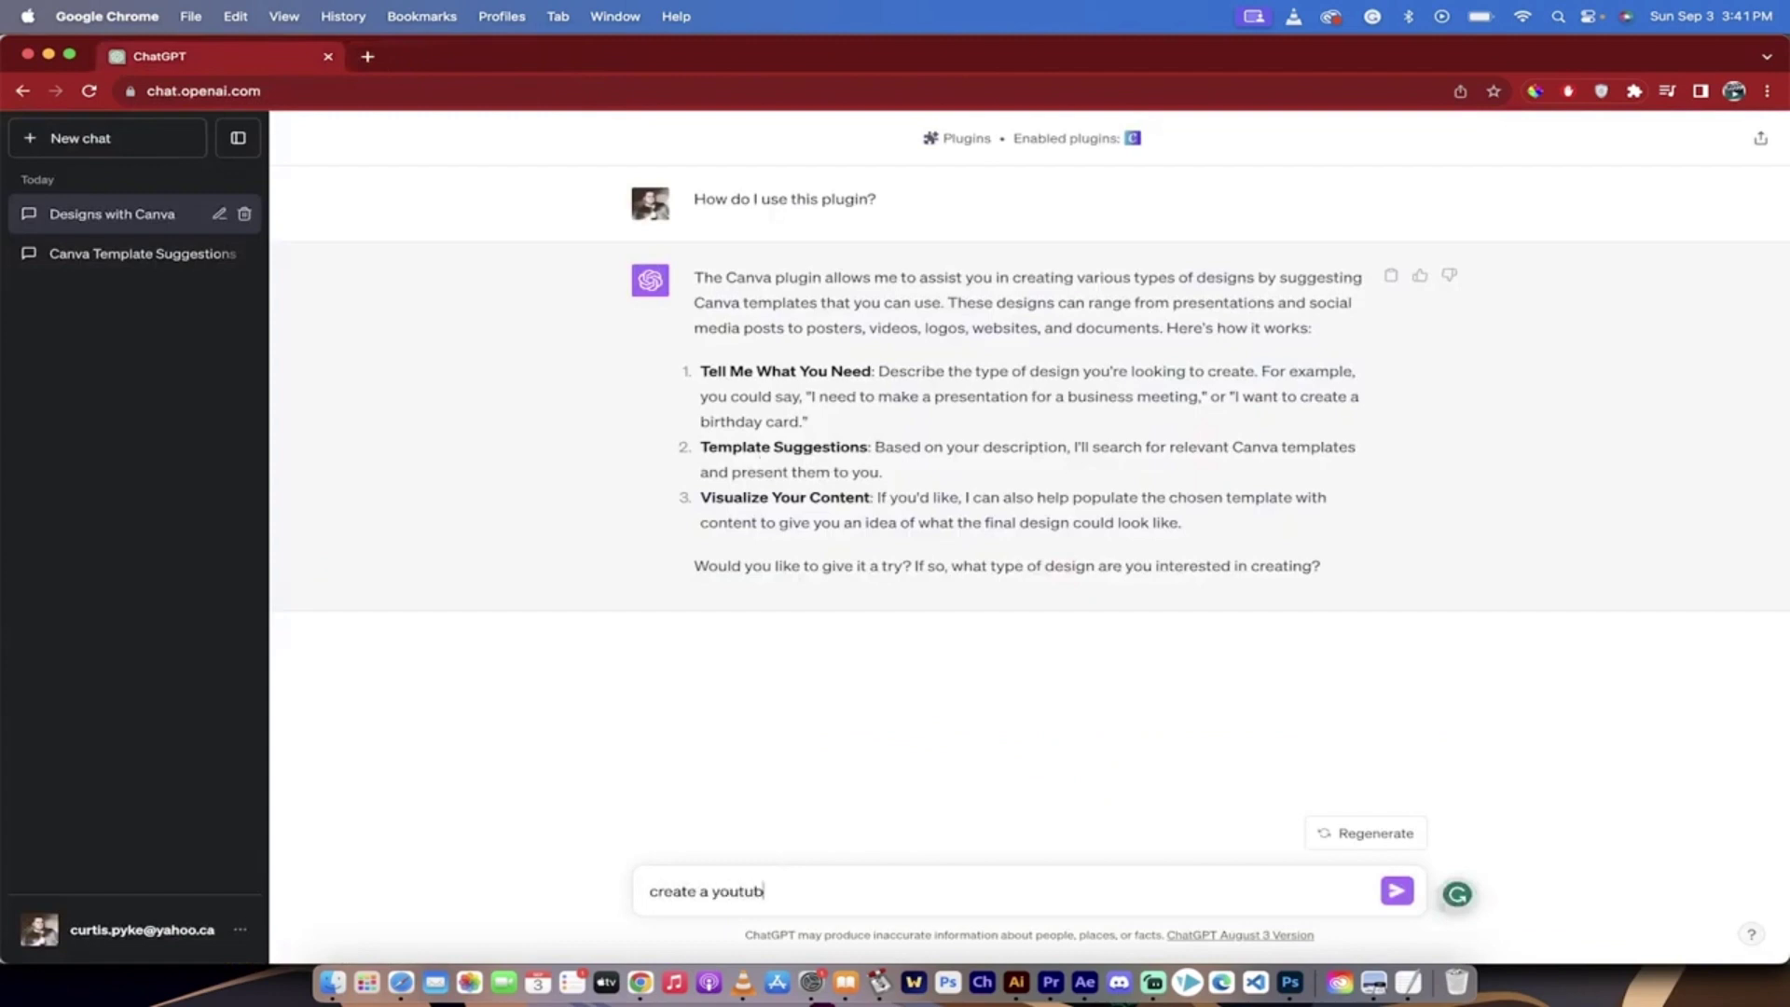
text(deo for a r)
text(eal est)
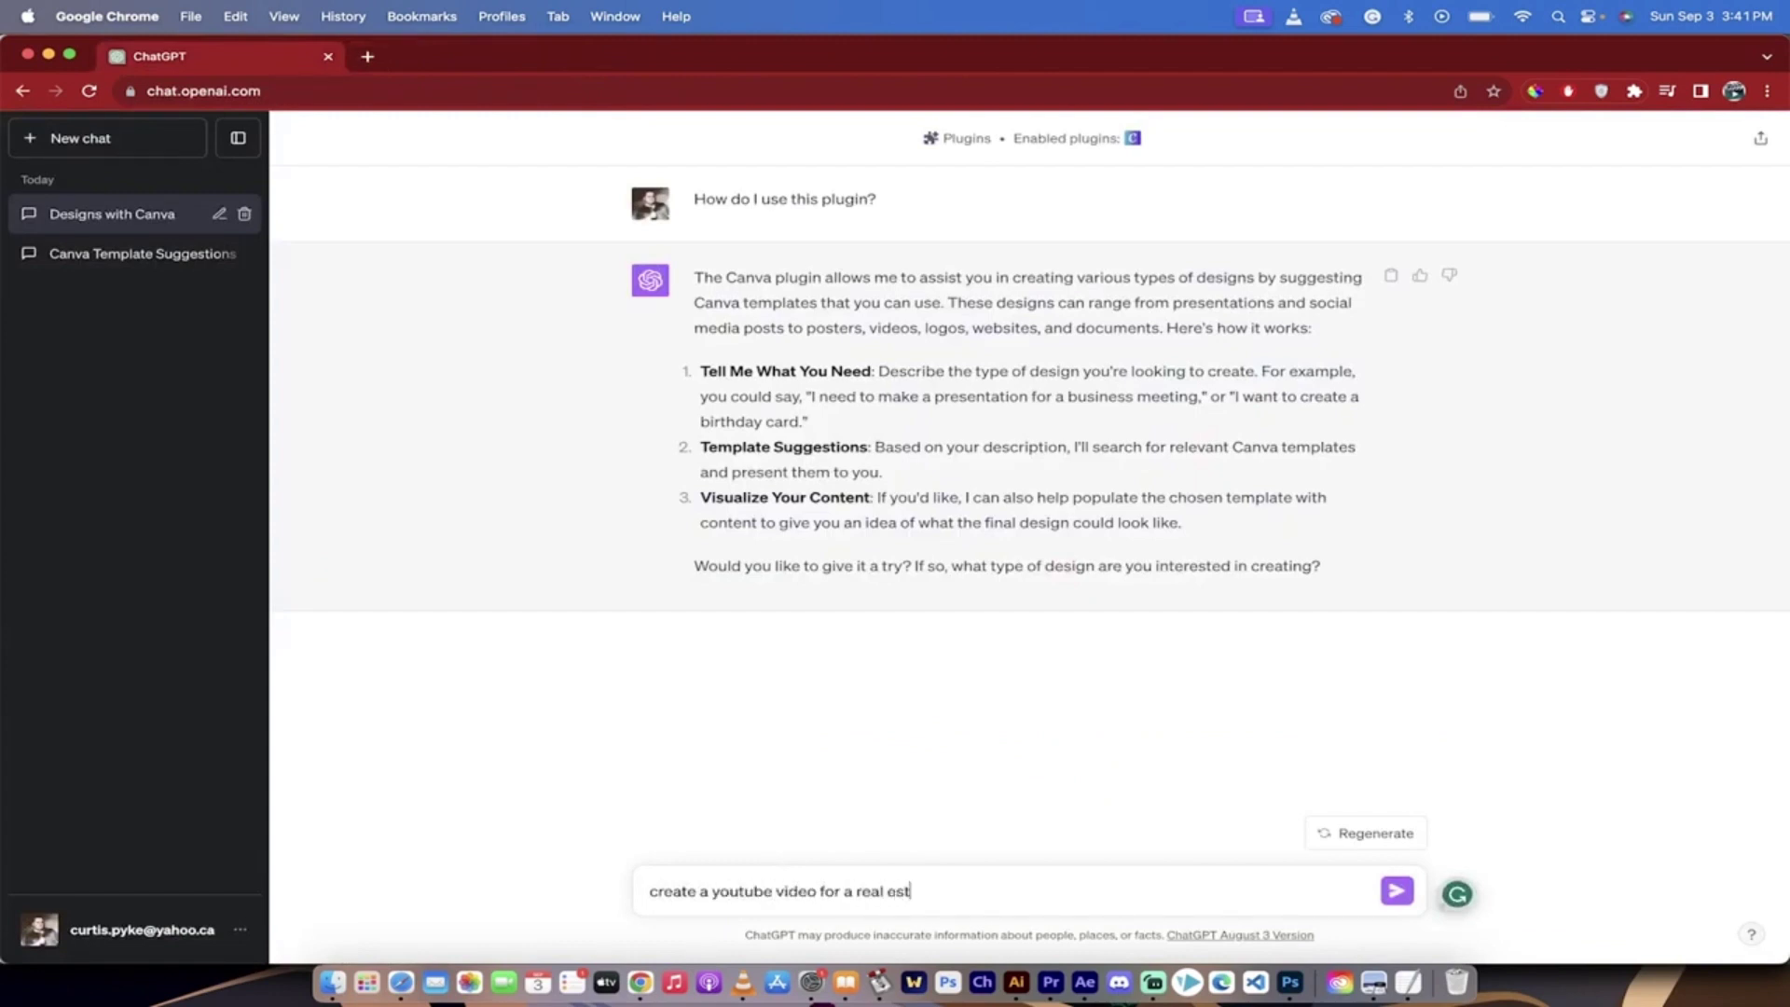
text(ate company)
click(1404, 895)
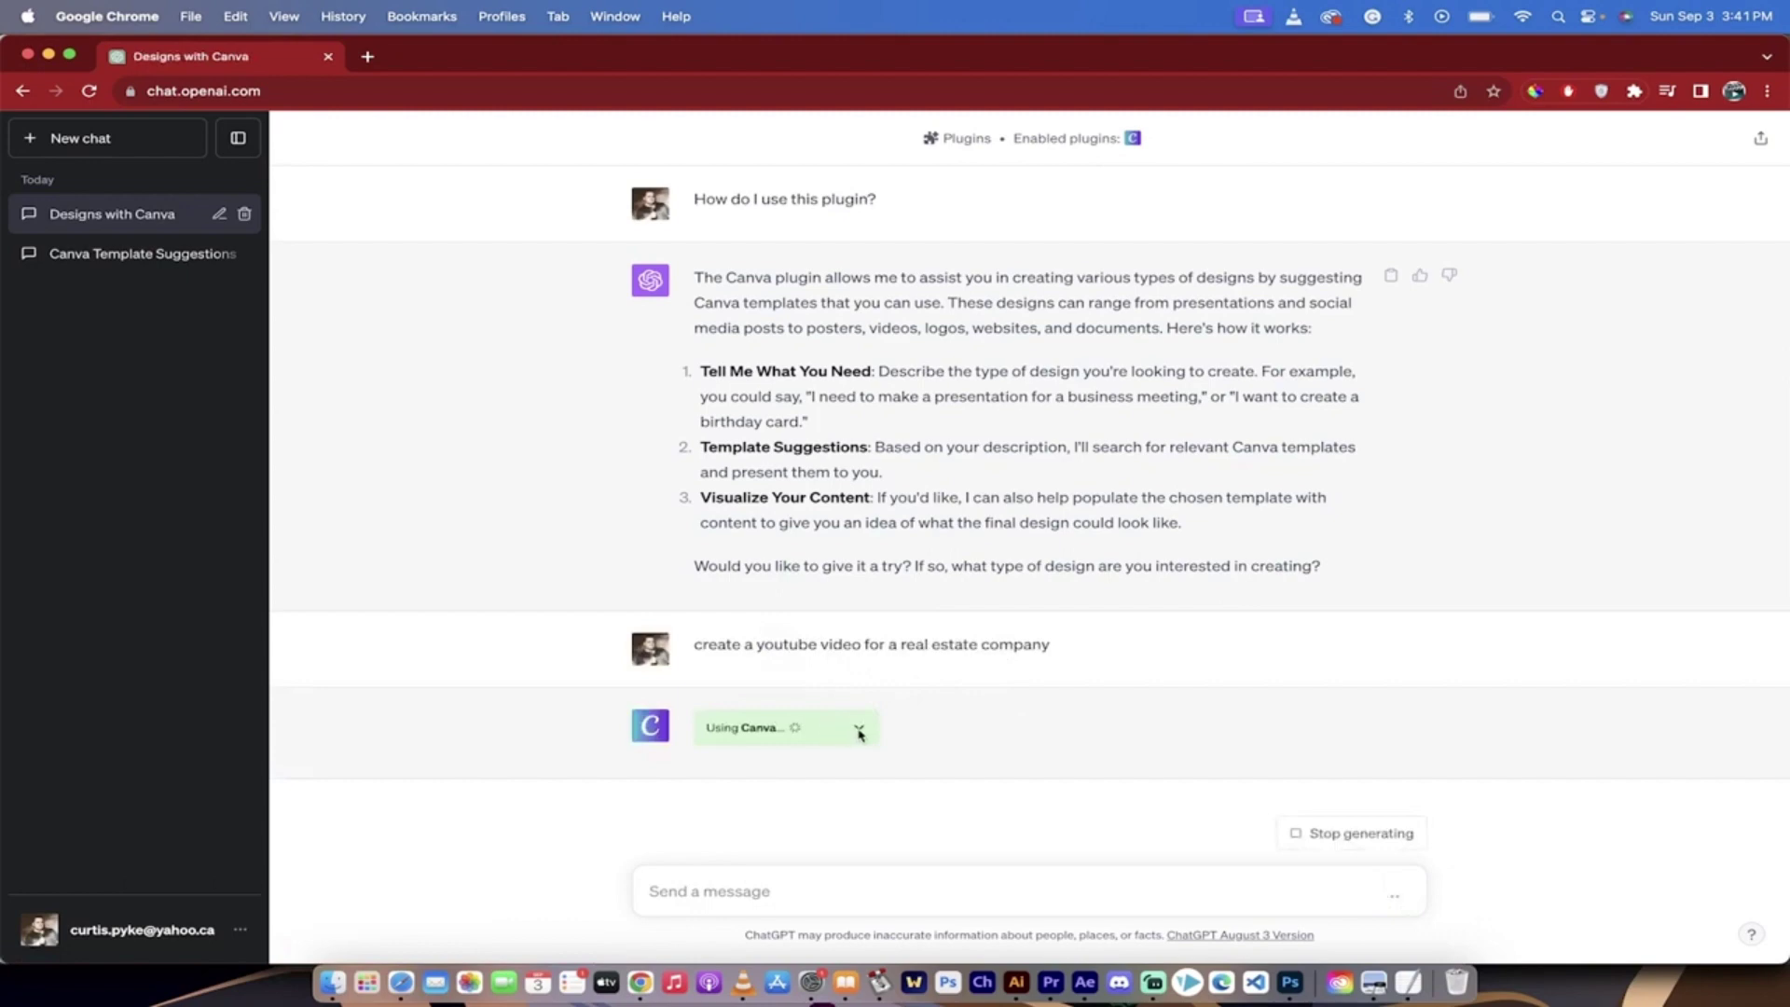
- Expand and review the Canva plugin call details, then collapse them
click(831, 733)
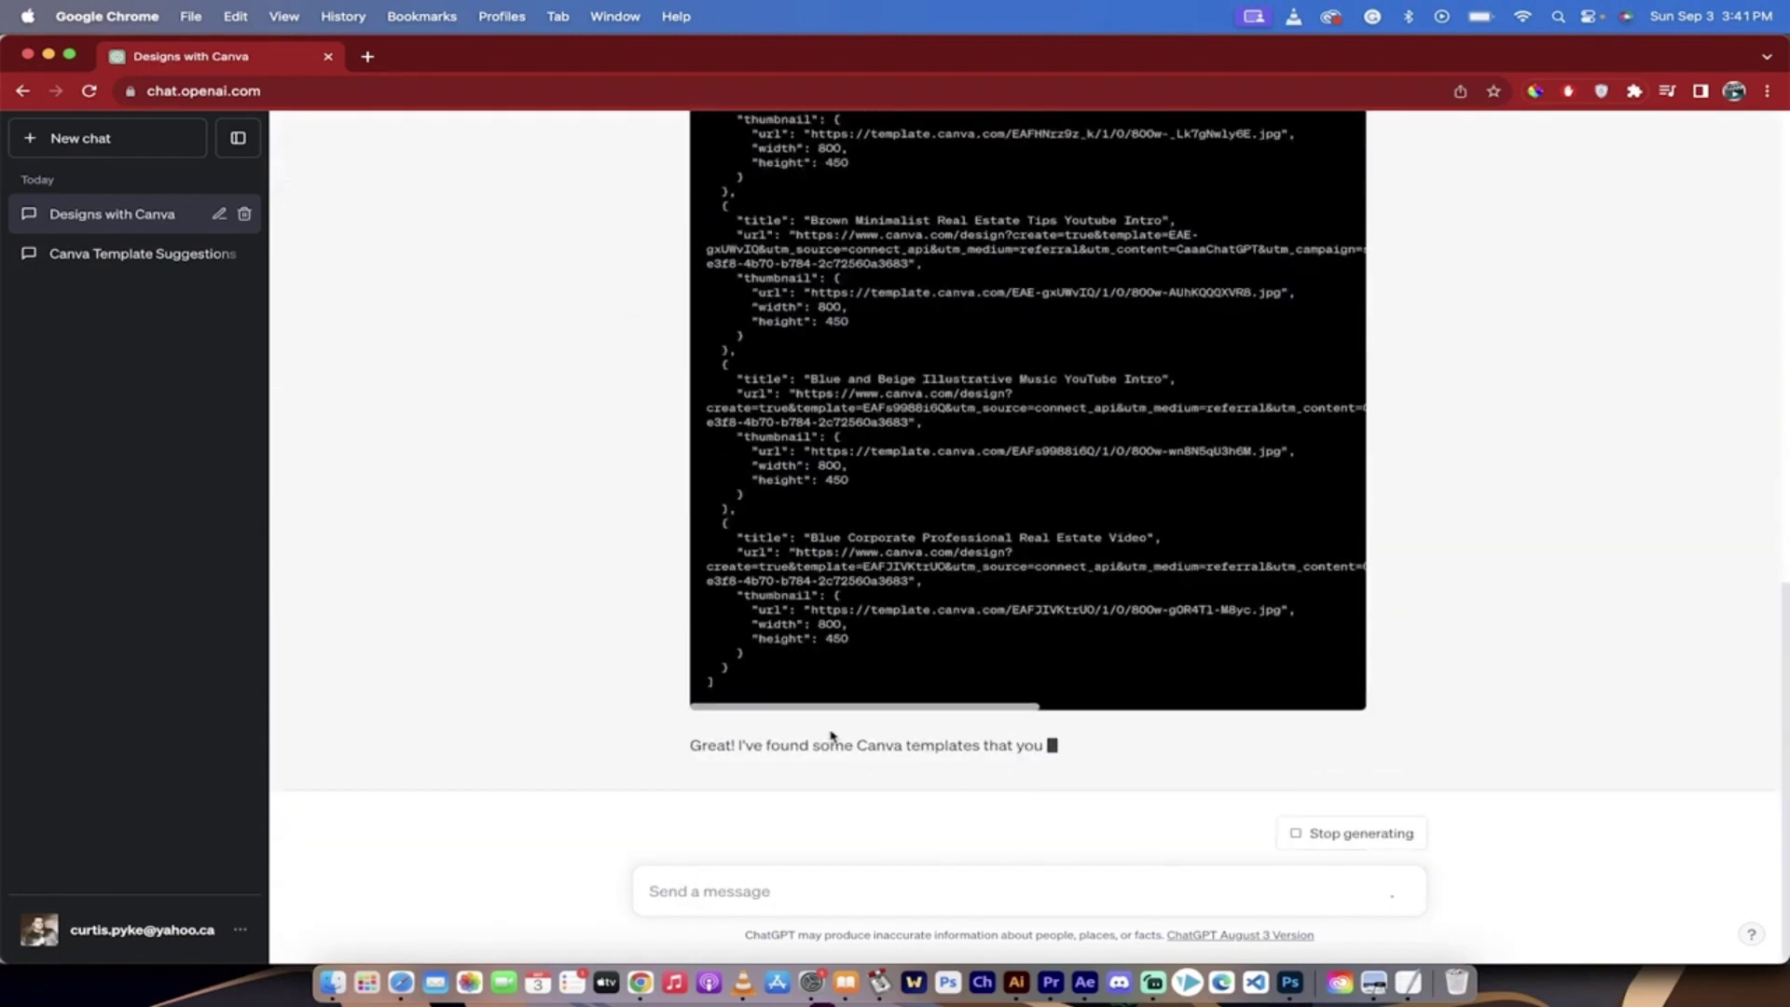
scroll(903, 607, up, 10)
scroll(874, 560, down, 3)
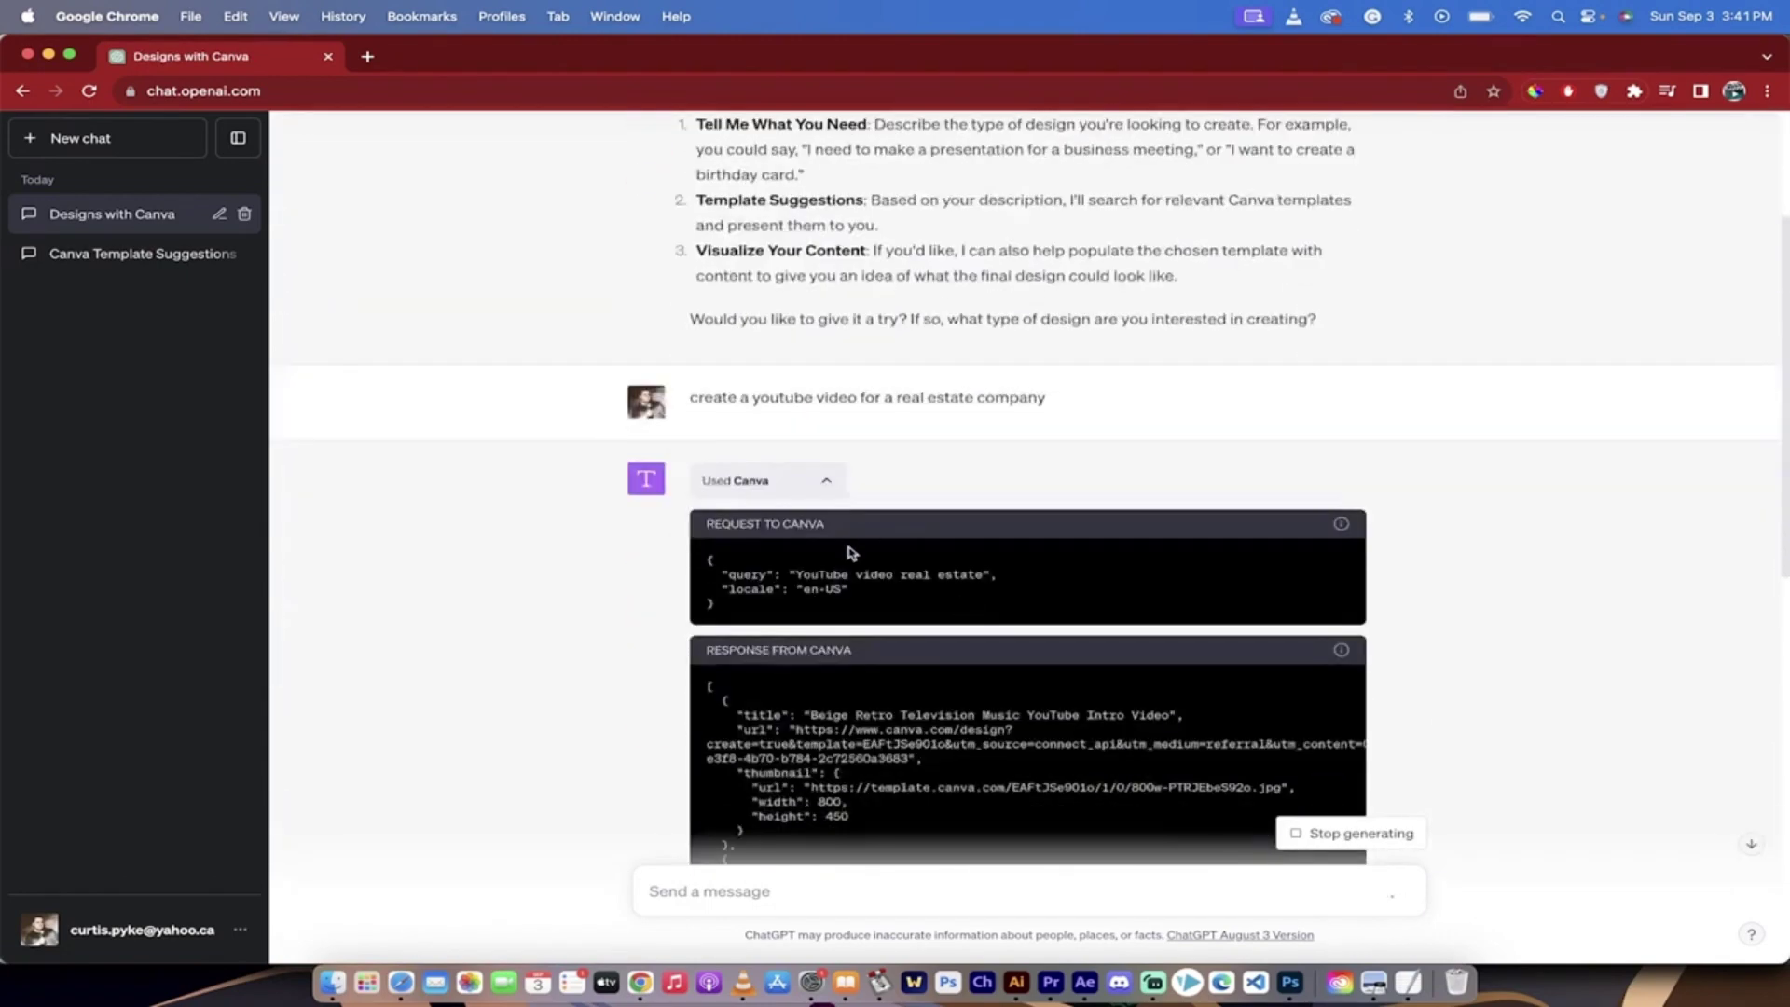
scroll(863, 550, down, 5)
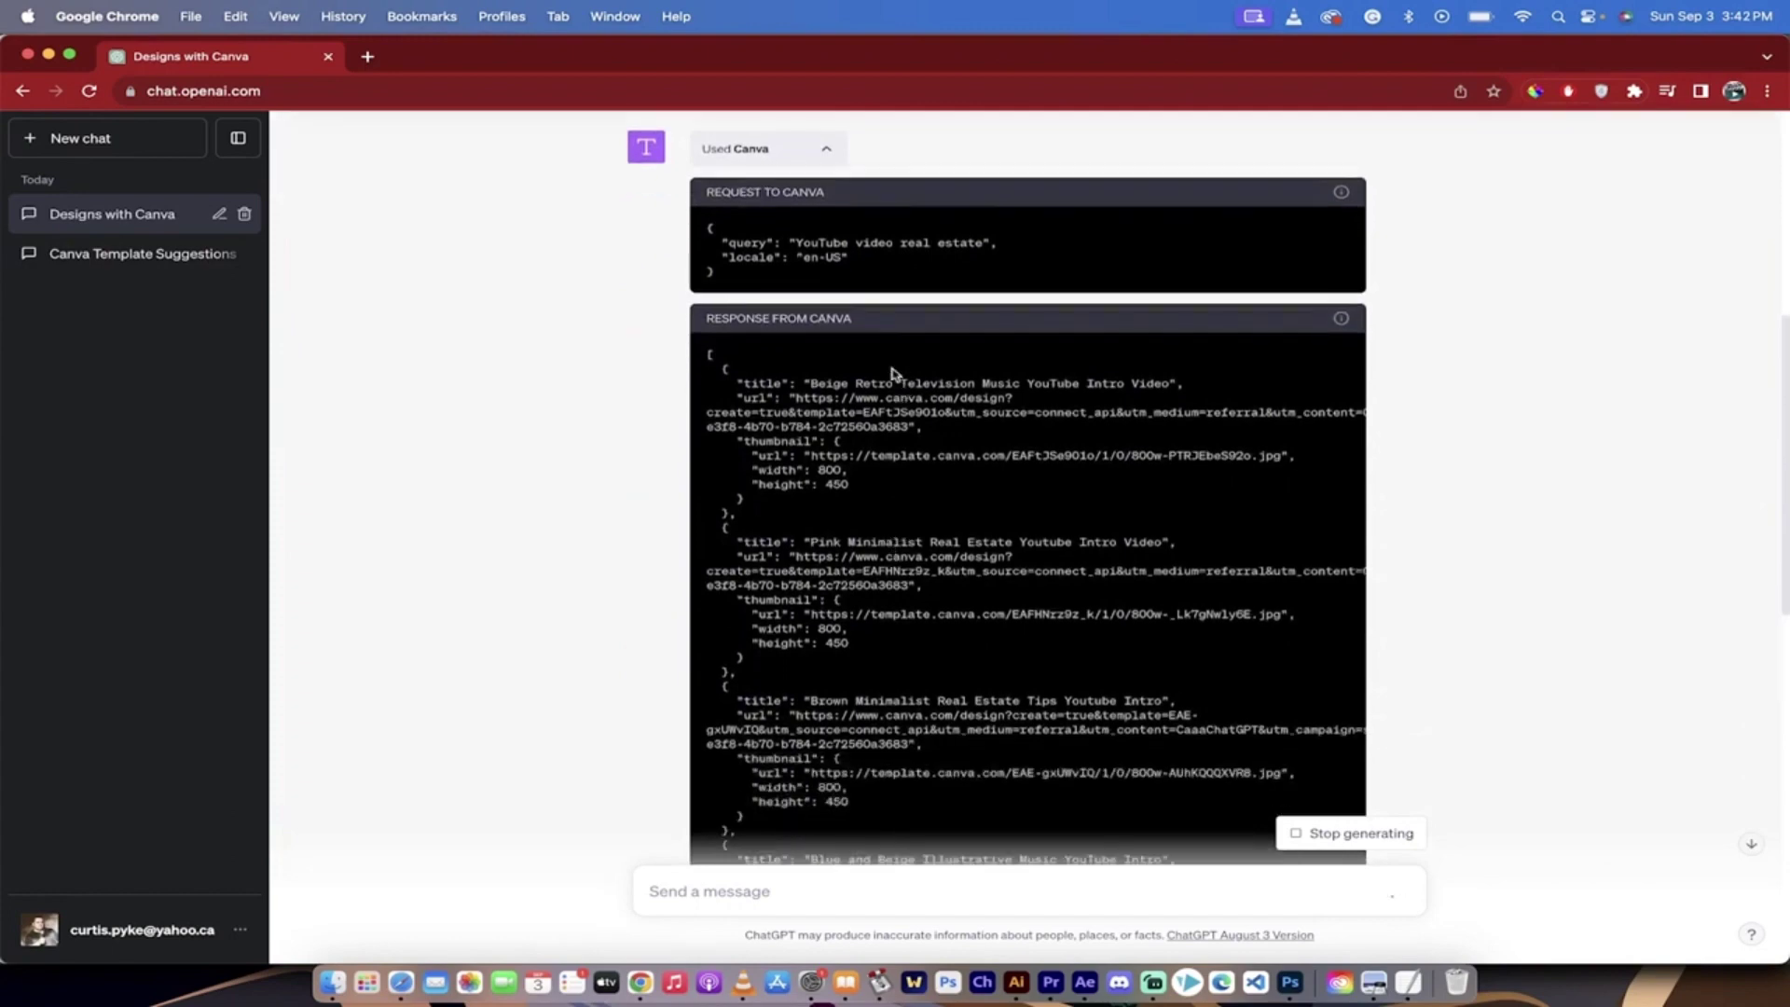
scroll(869, 245, up, 6)
click(833, 734)
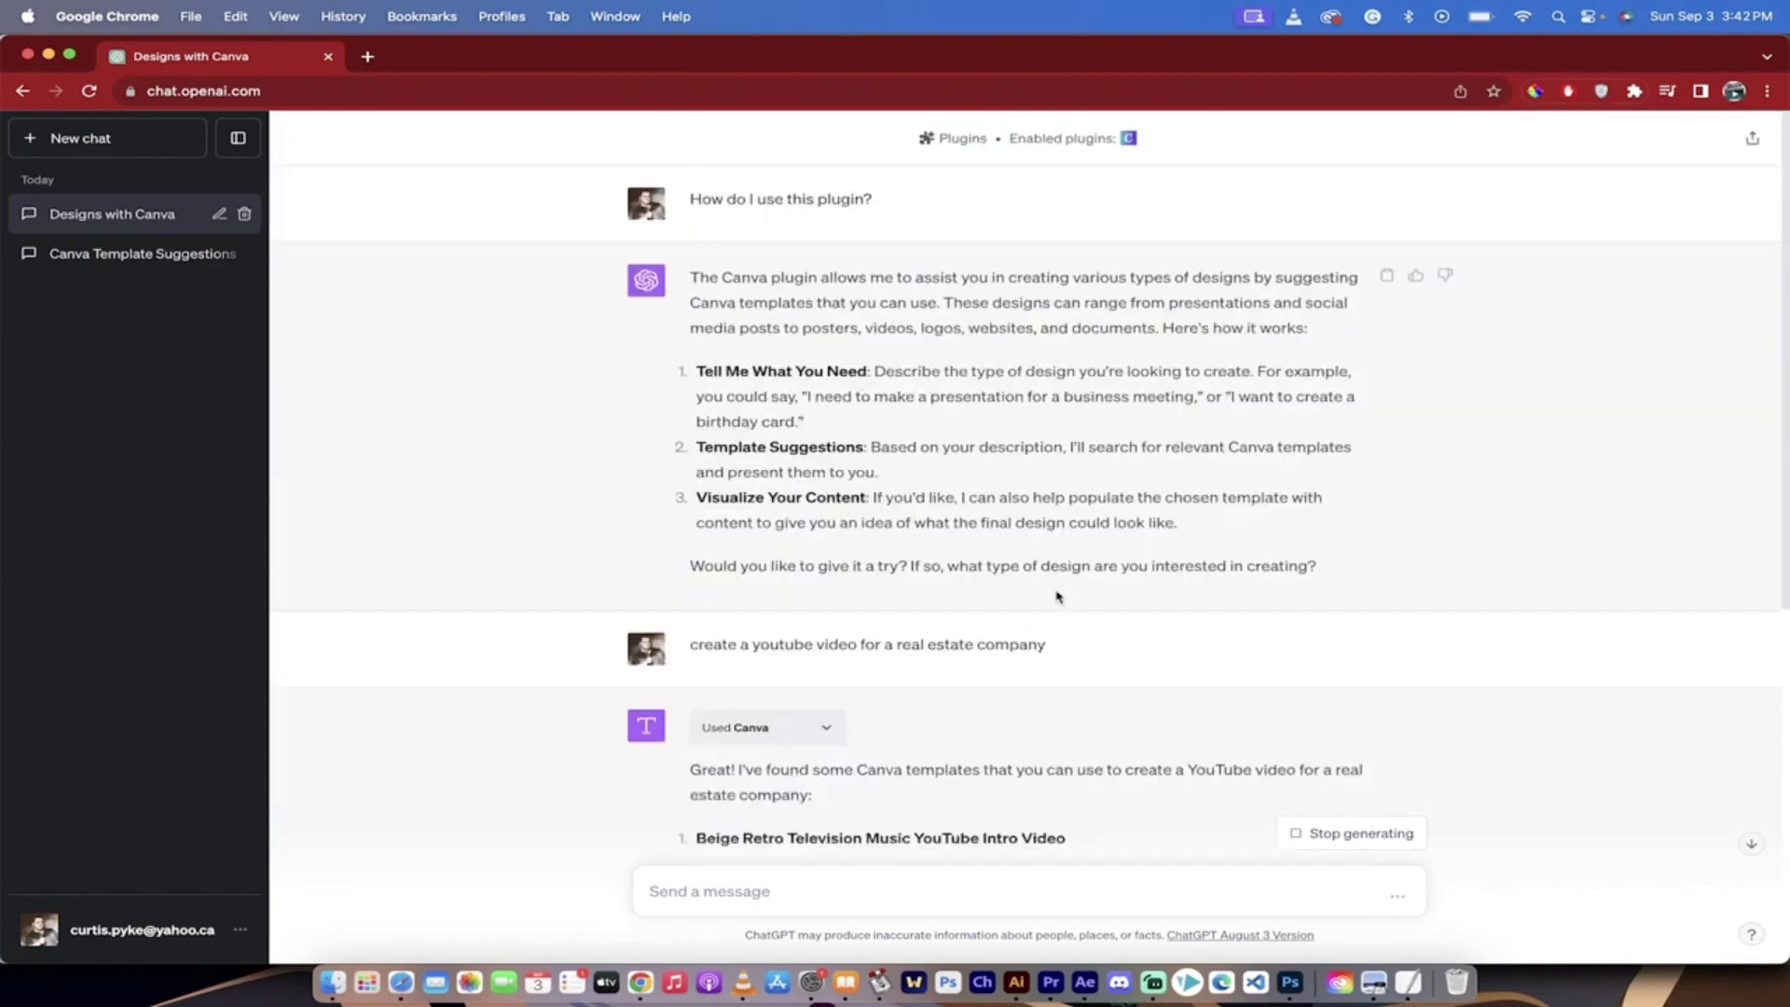
- Browse the suggested templates and open the Pink Minimalist Real Estate YouTube Intro Video
scroll(998, 591, down, 4)
scroll(926, 547, down, 1)
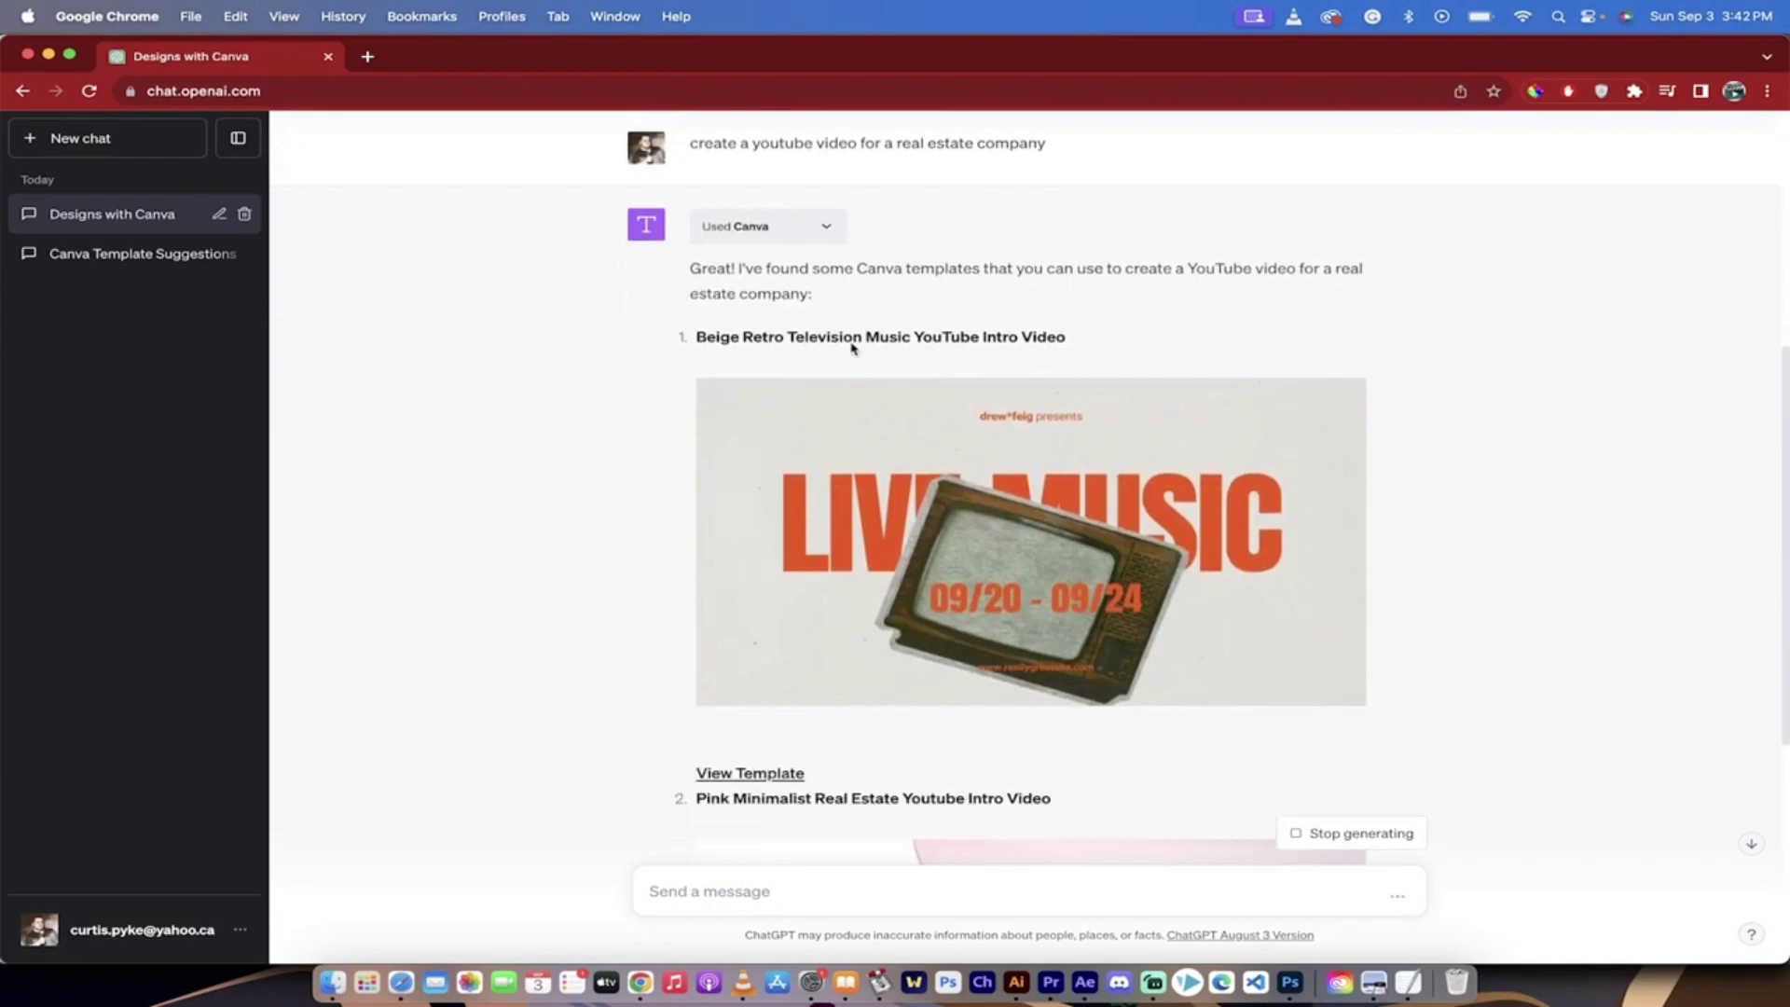
scroll(932, 583, down, 4)
scroll(935, 582, down, 1)
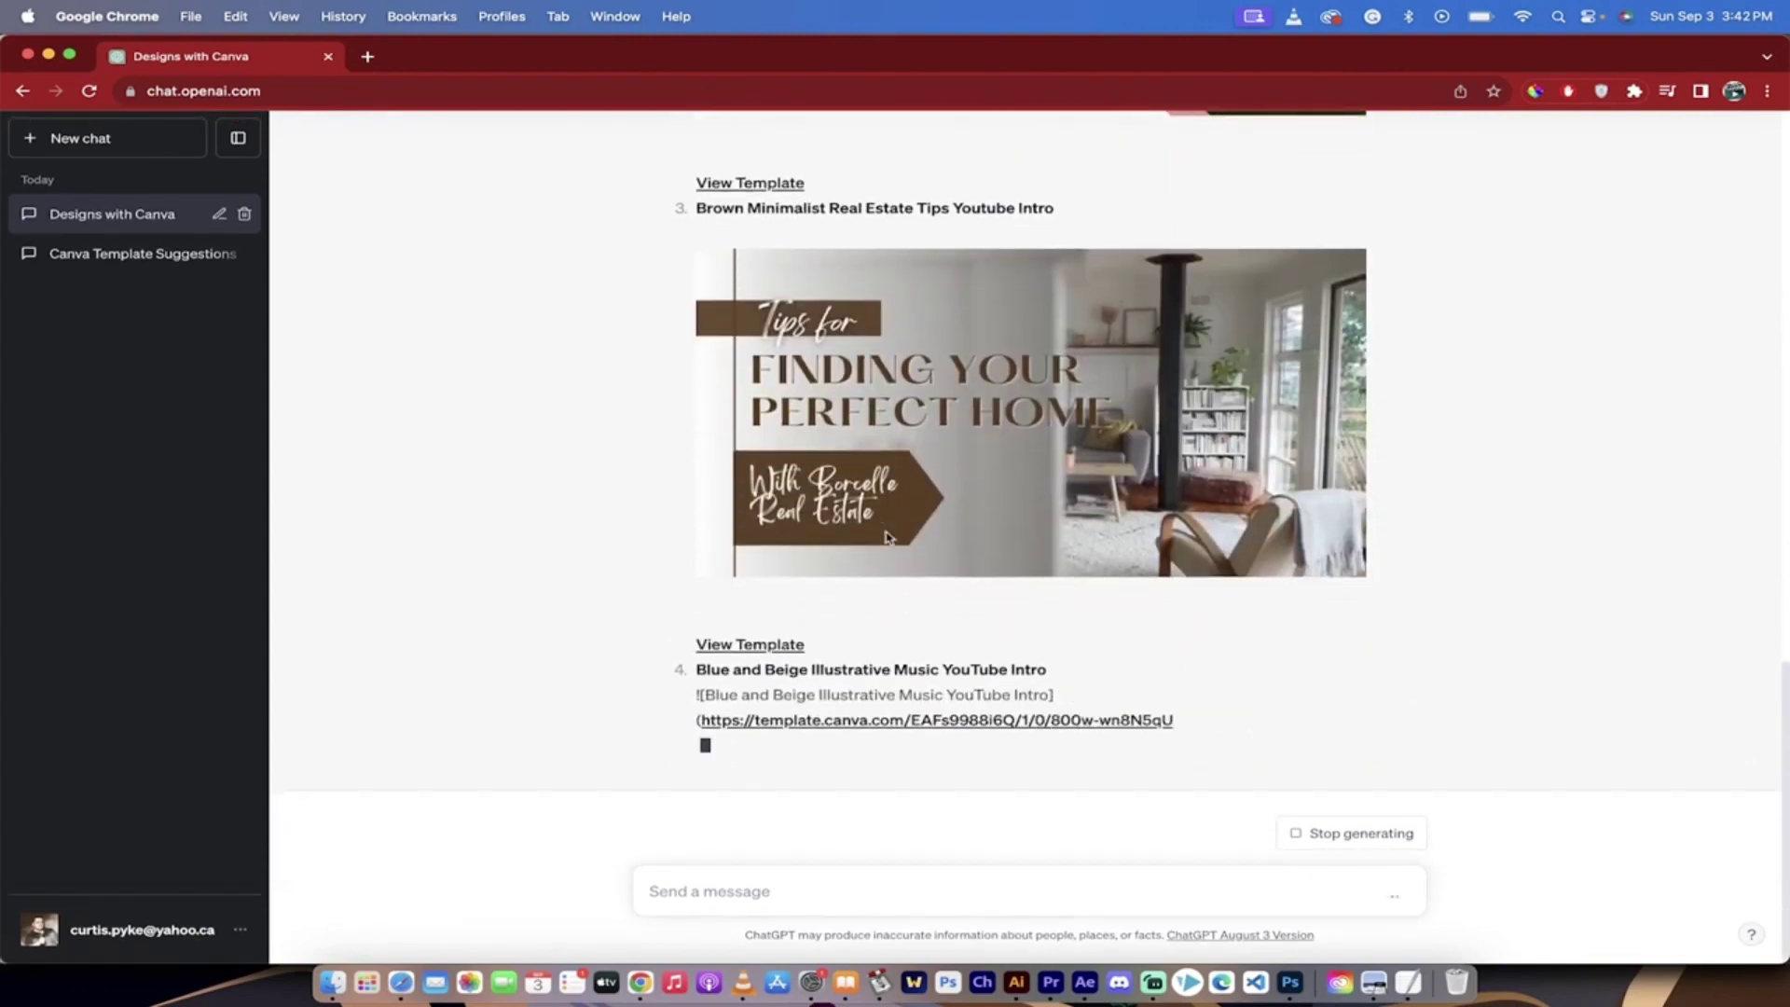
scroll(886, 537, up, 8)
scroll(889, 539, up, 2)
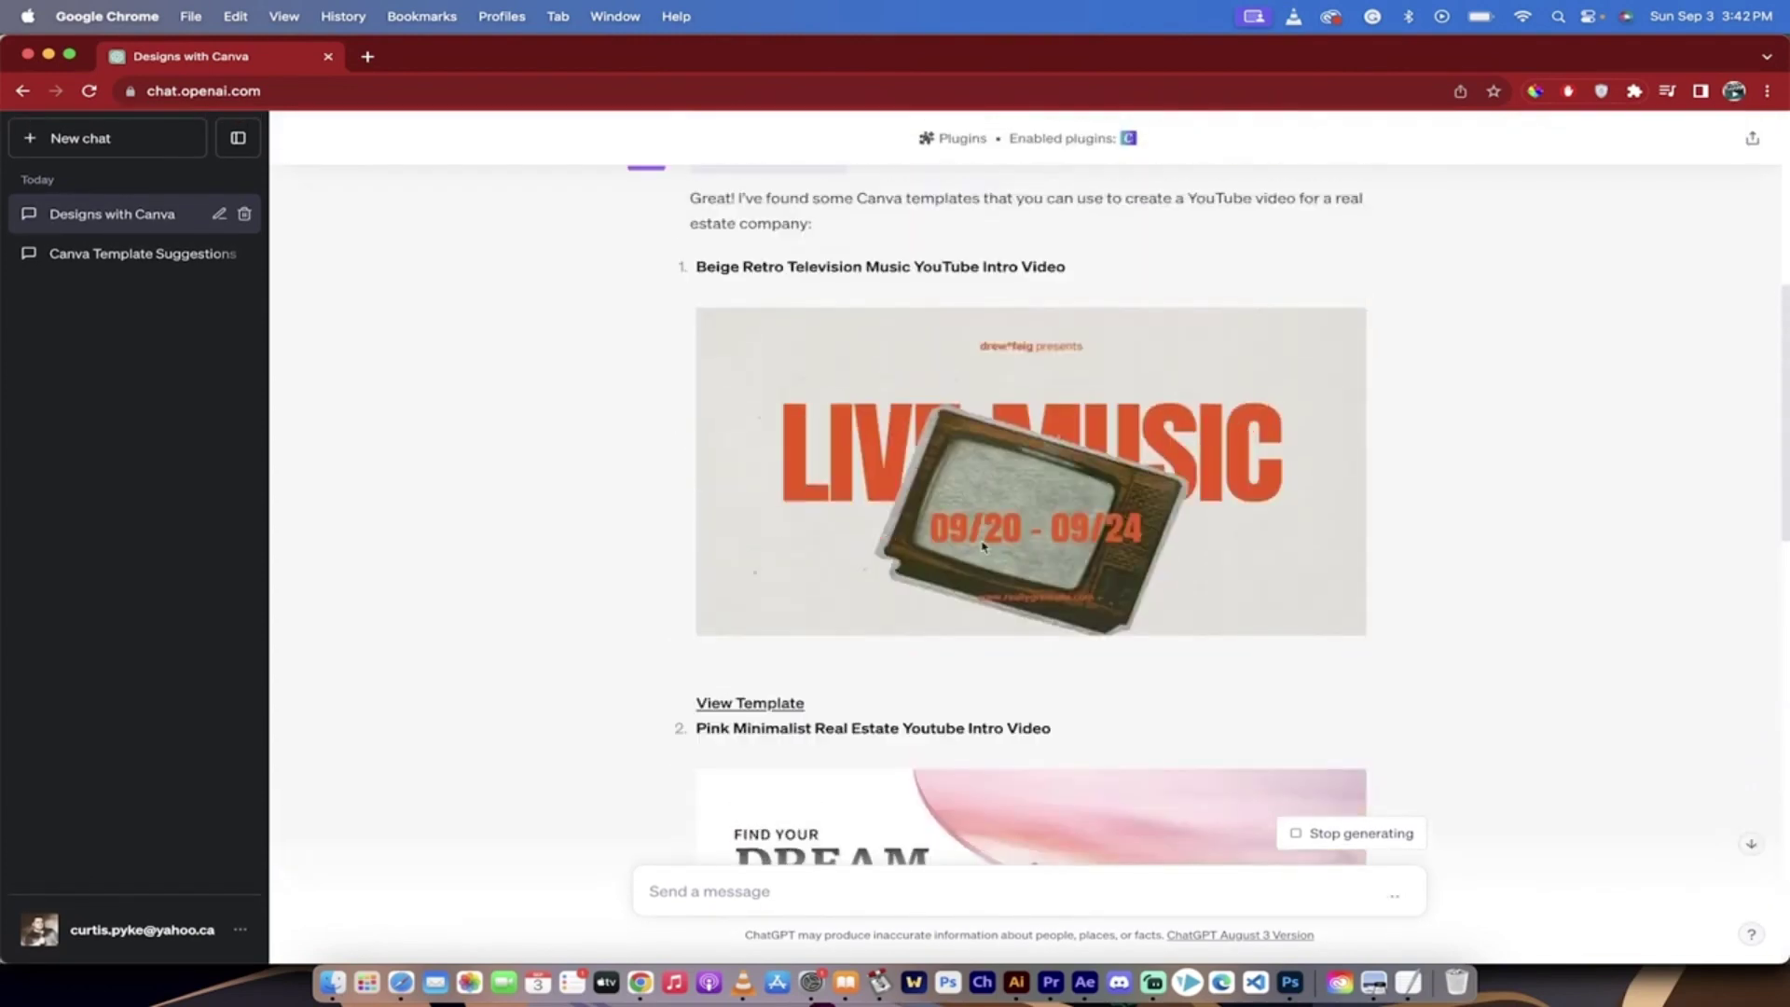
scroll(982, 547, down, 1)
scroll(982, 546, down, 6)
scroll(983, 546, down, 7)
scroll(982, 546, down, 1)
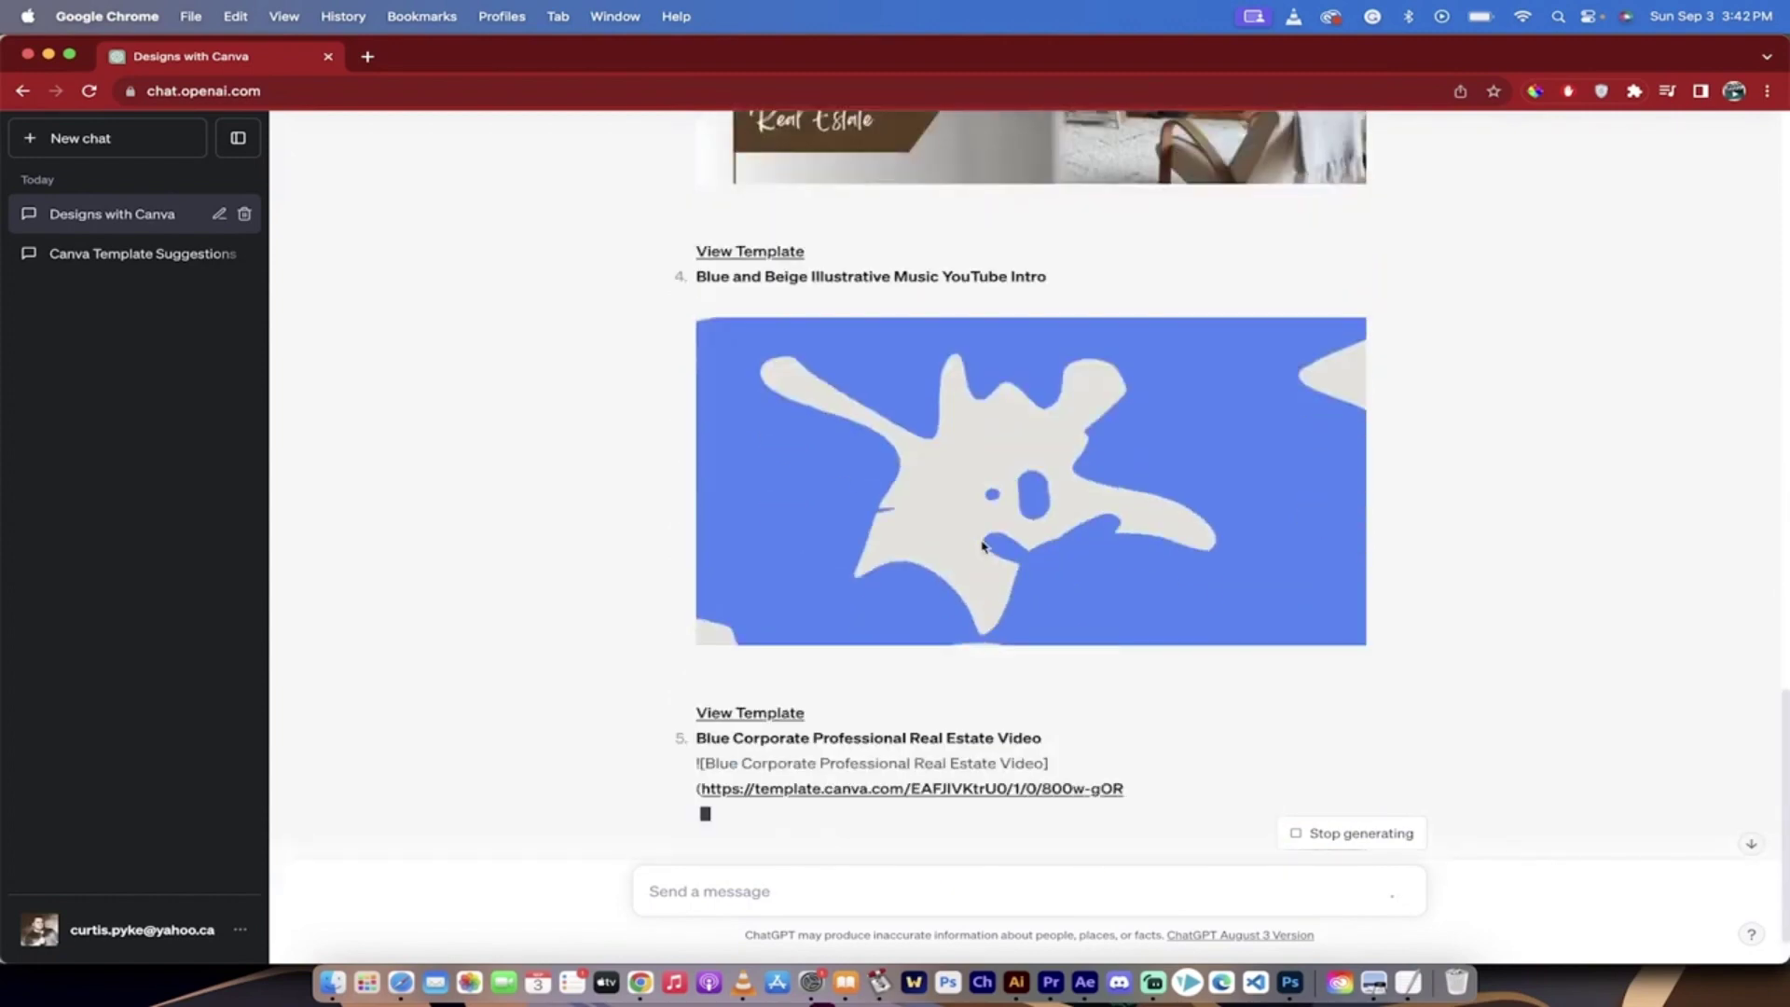
scroll(983, 547, down, 2)
scroll(983, 546, down, 2)
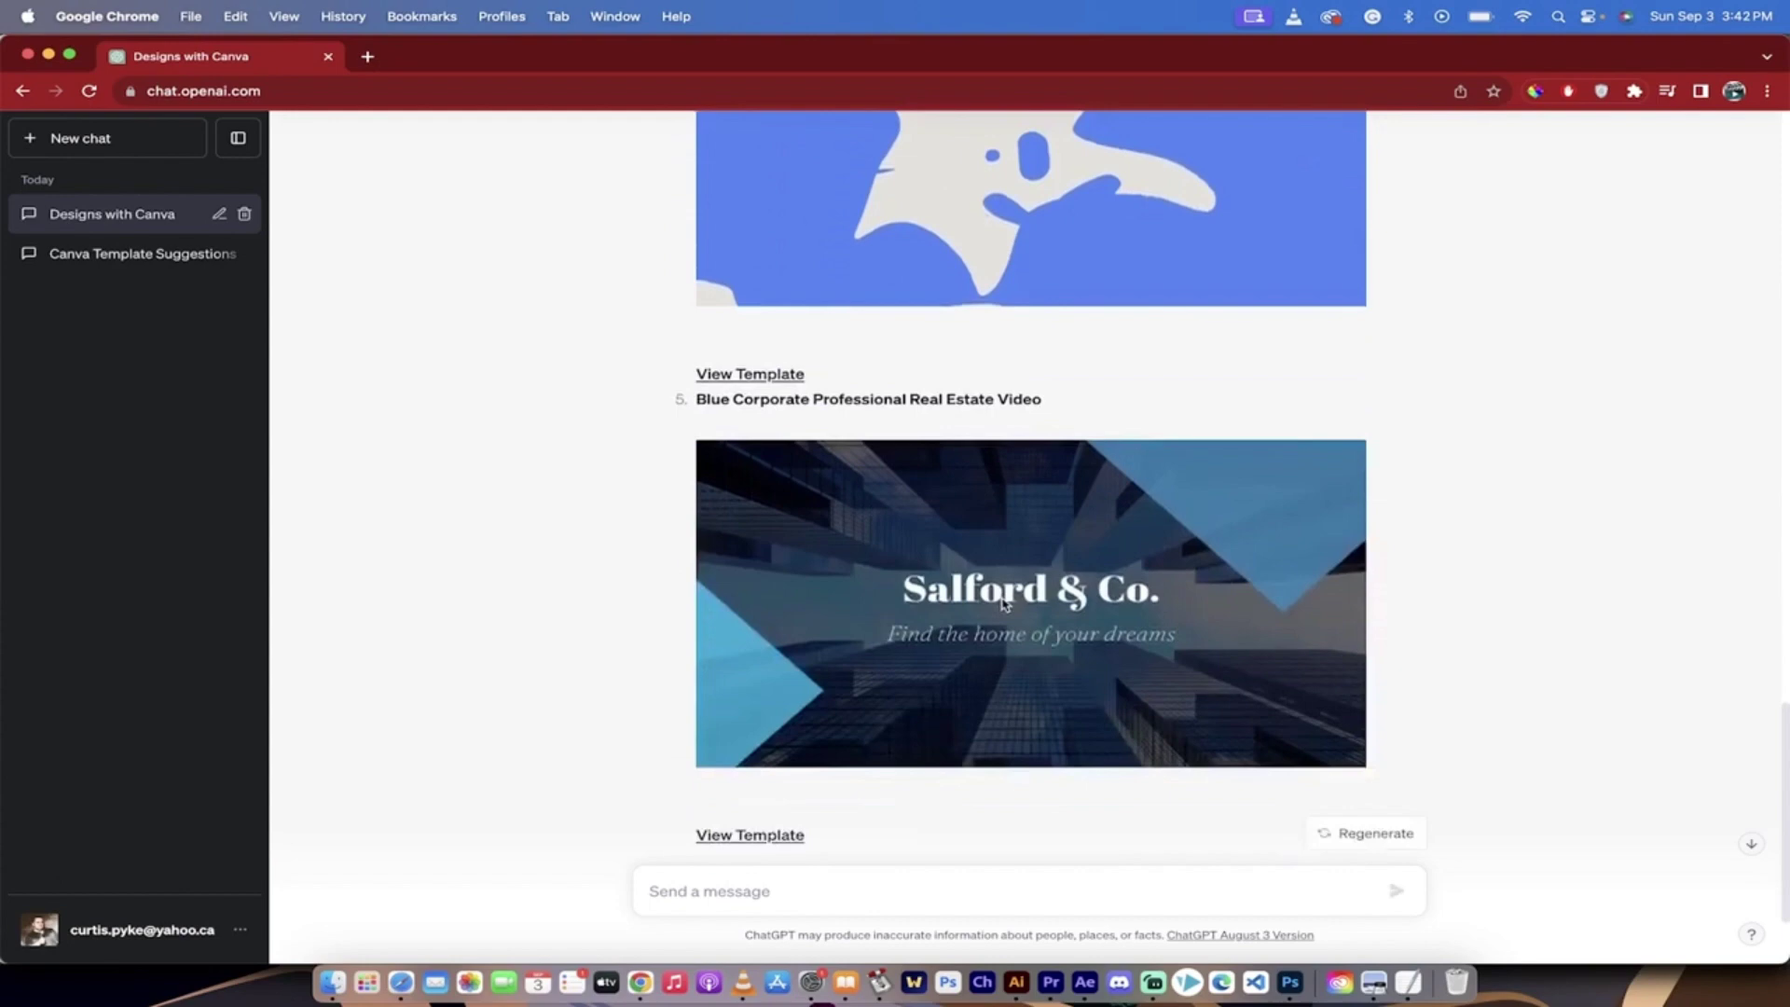
scroll(1004, 604, up, 9)
scroll(952, 584, up, 4)
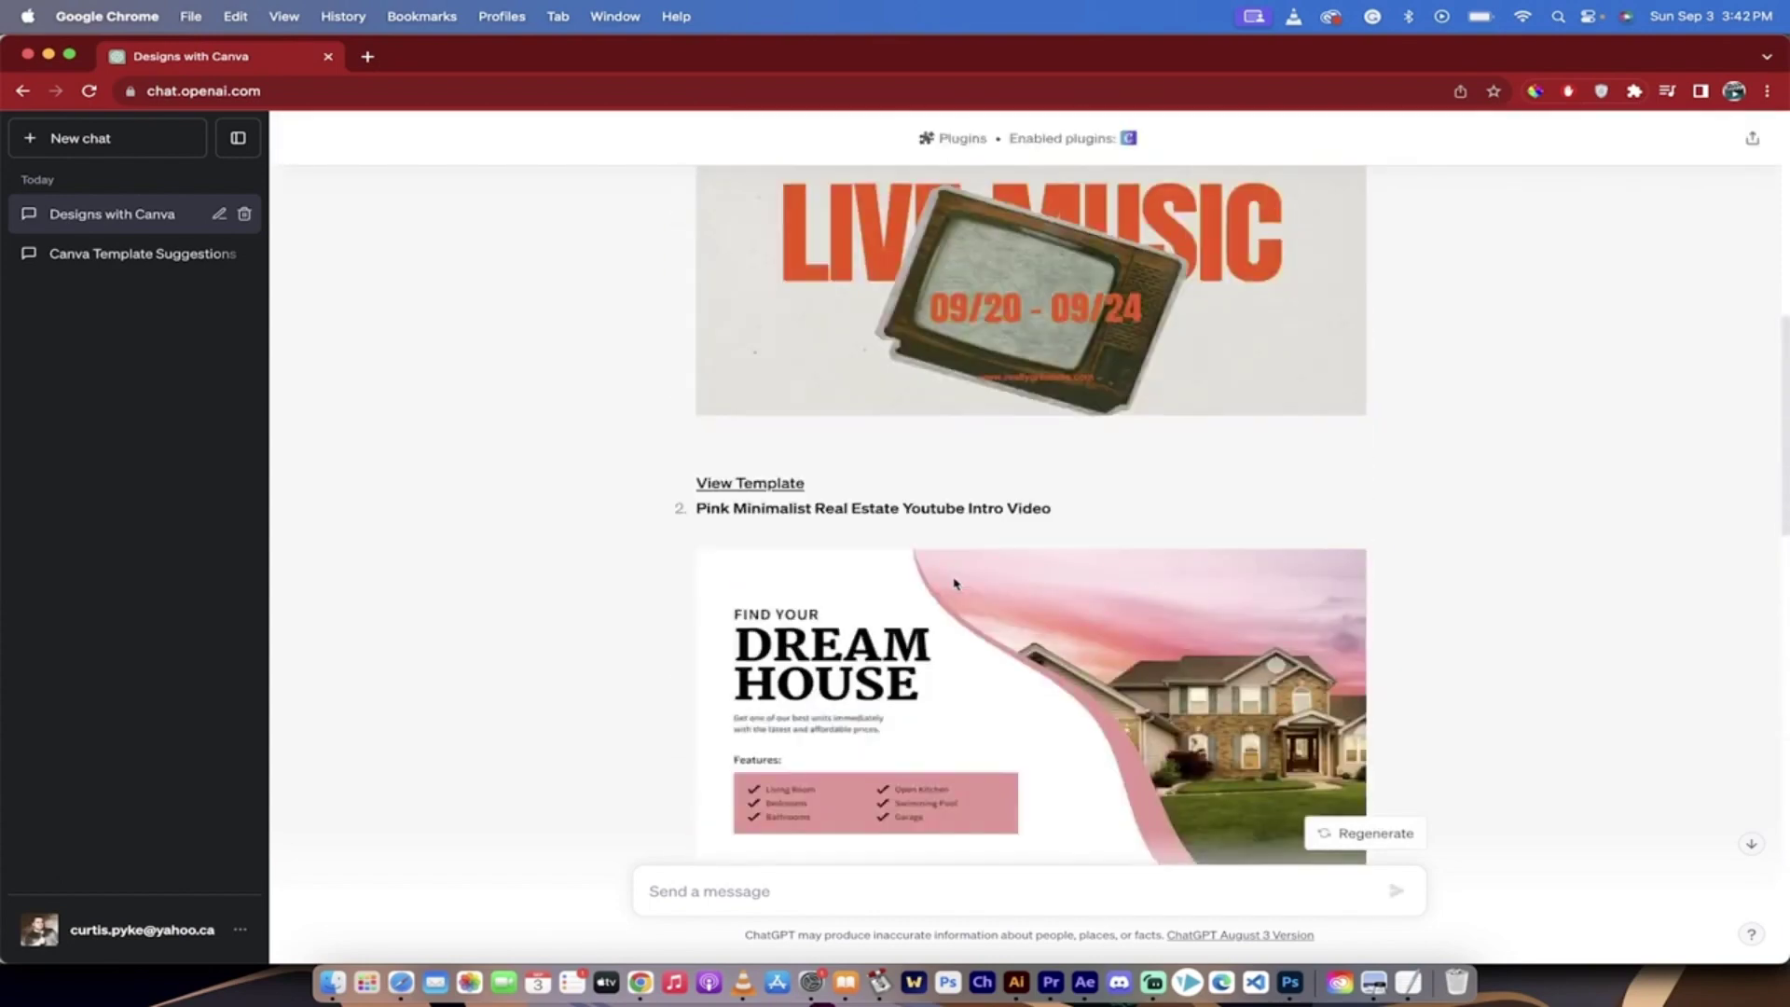
scroll(923, 550, up, 1)
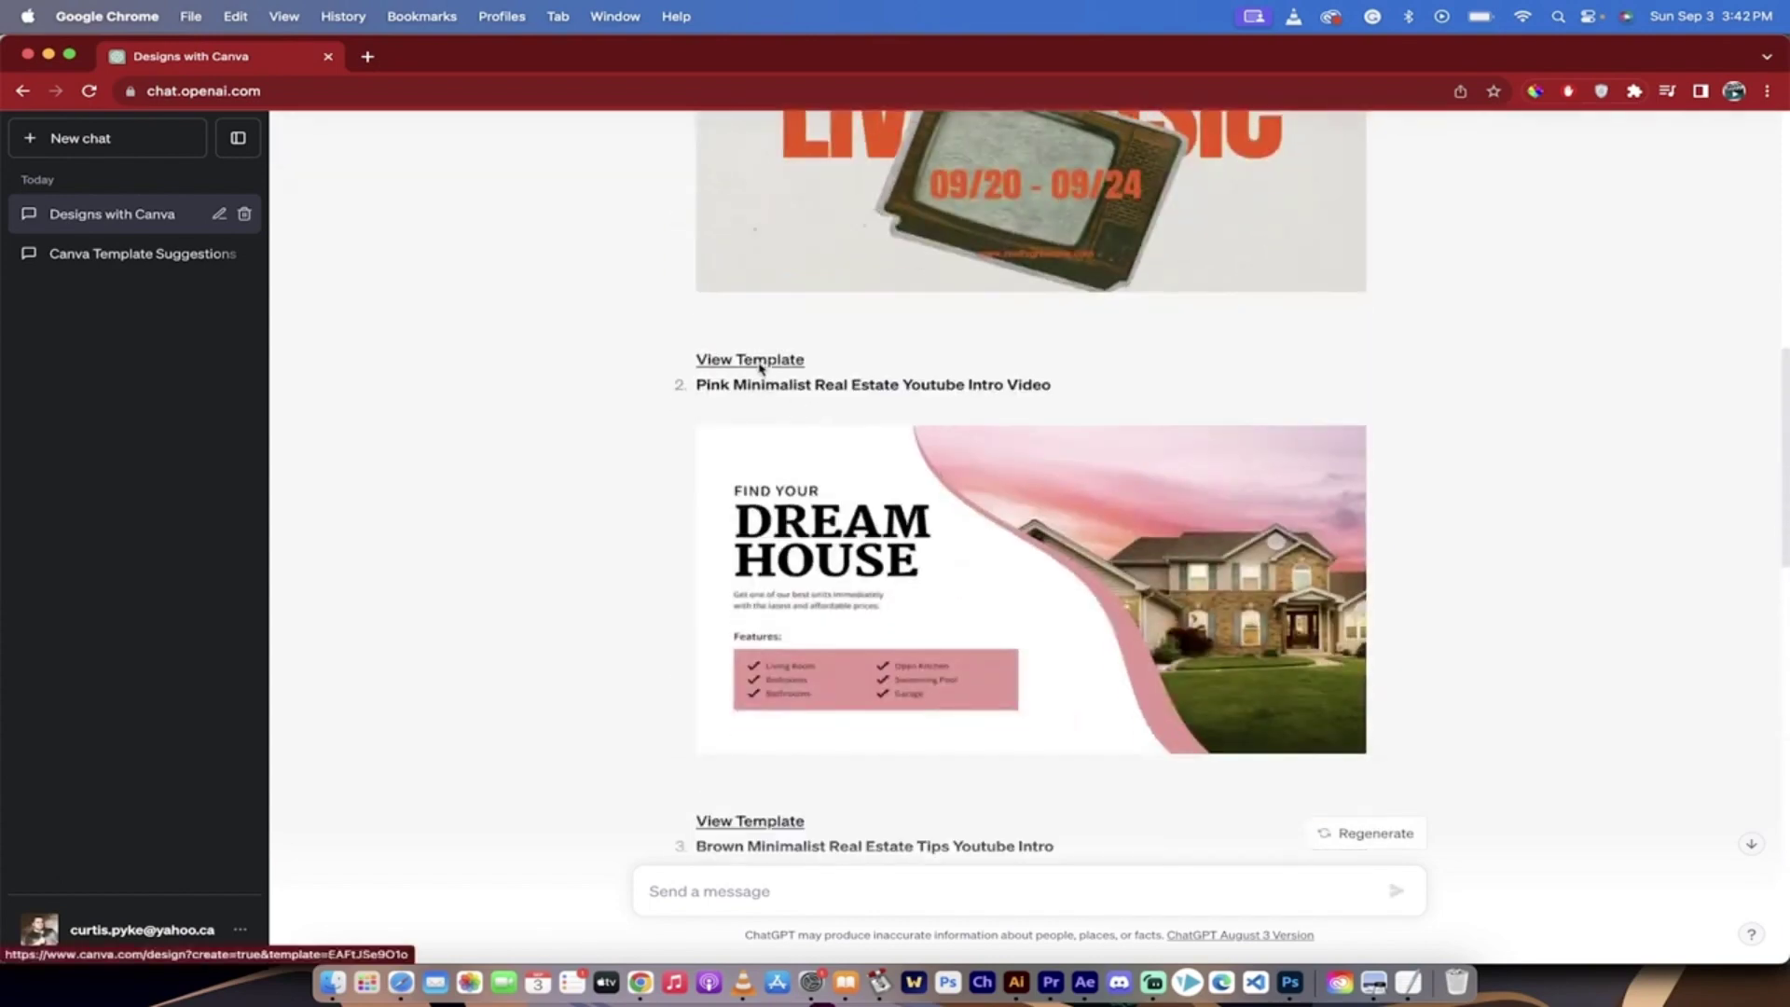
scroll(800, 611, down, 3)
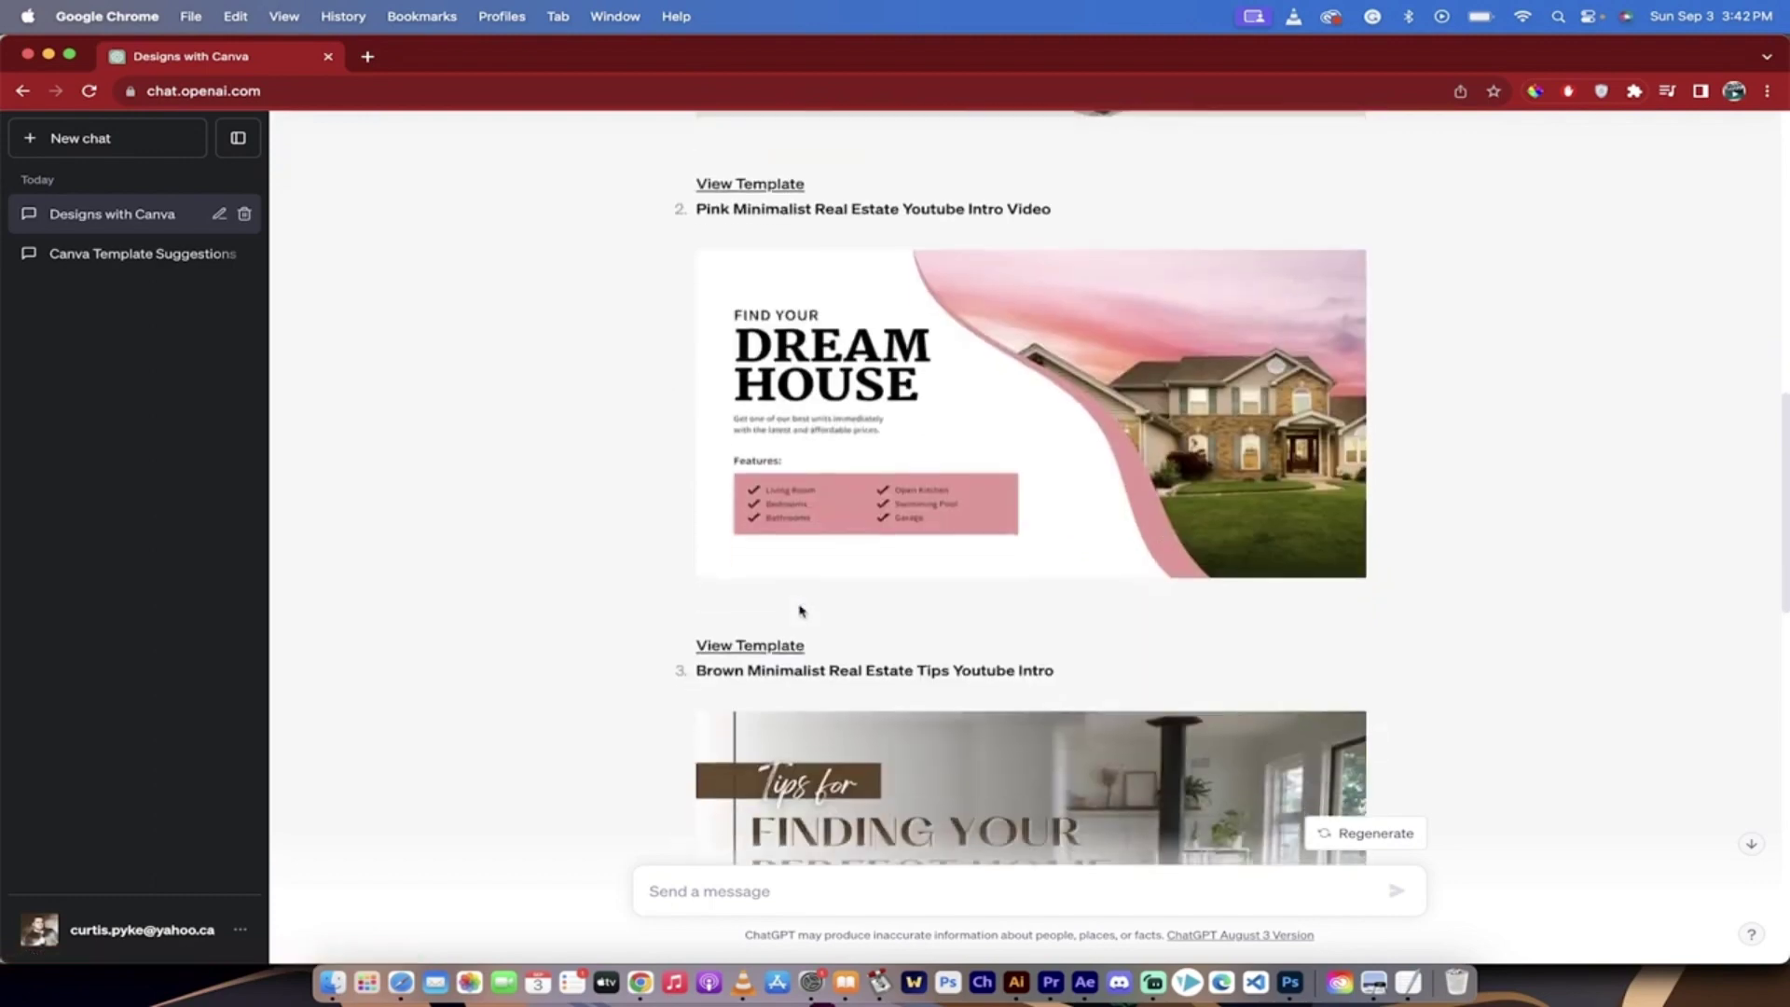
scroll(757, 573, down, 1)
click(752, 594)
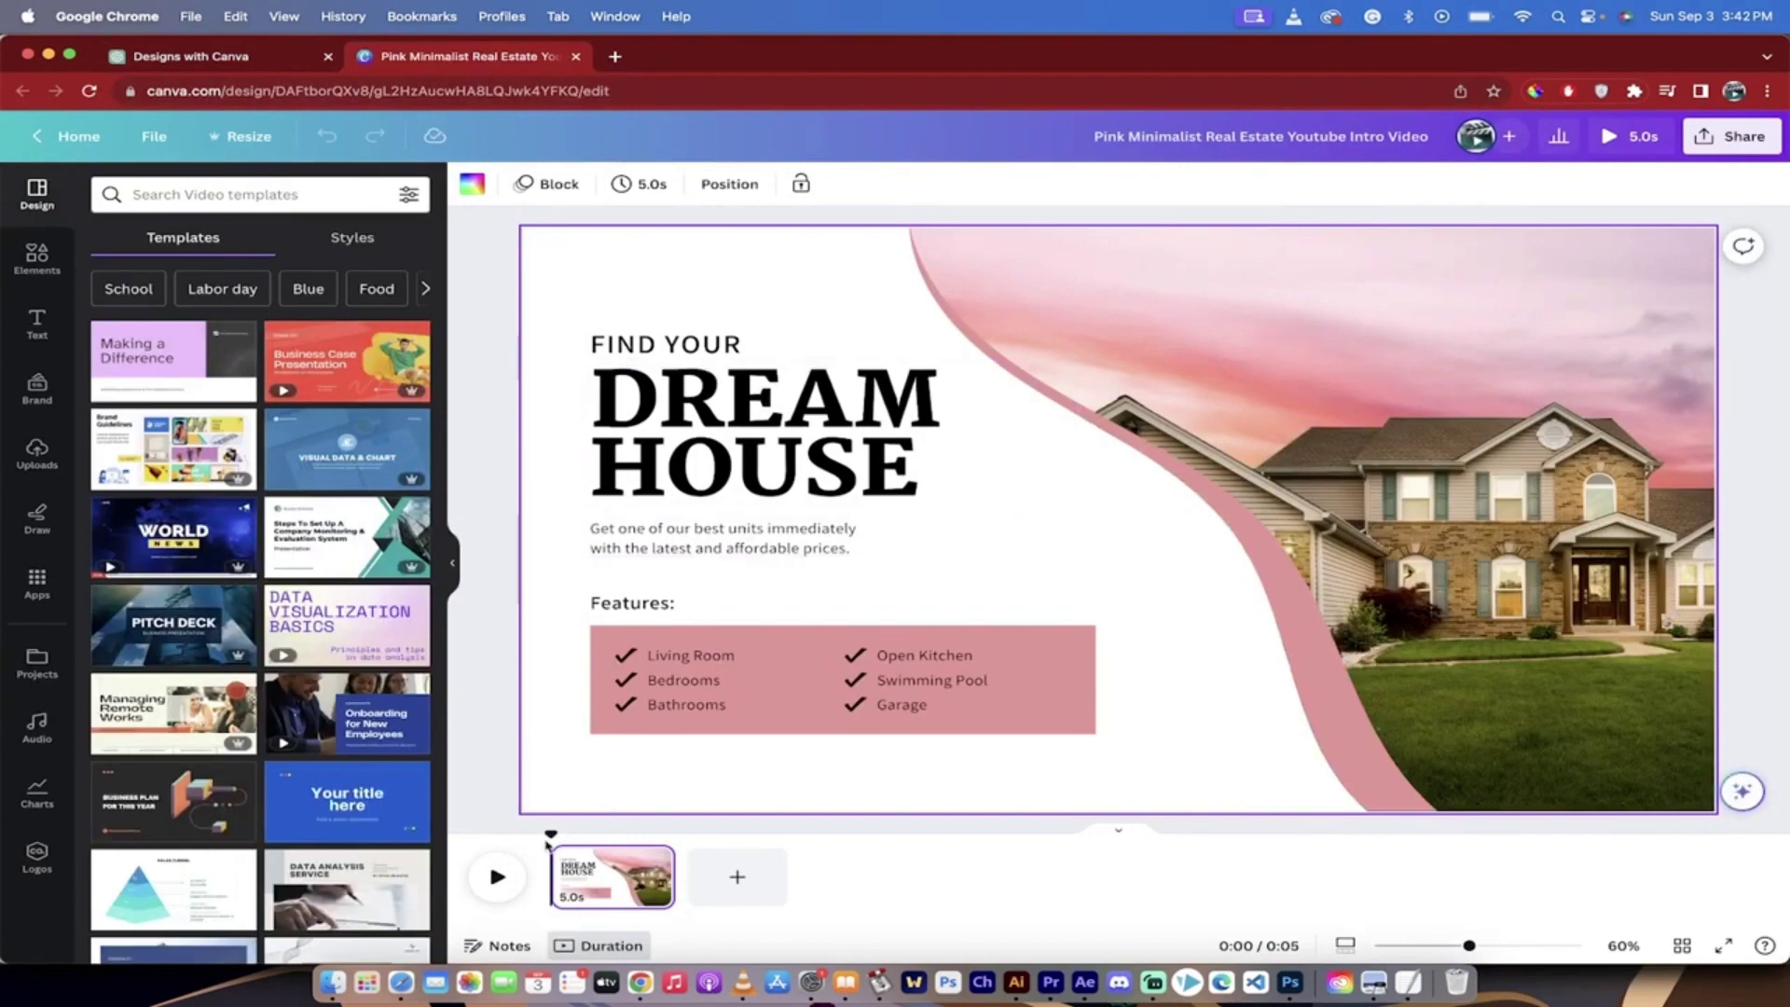
- Play and pause the Dream House animation, then select a feature item, heading and subtitle
click(501, 880)
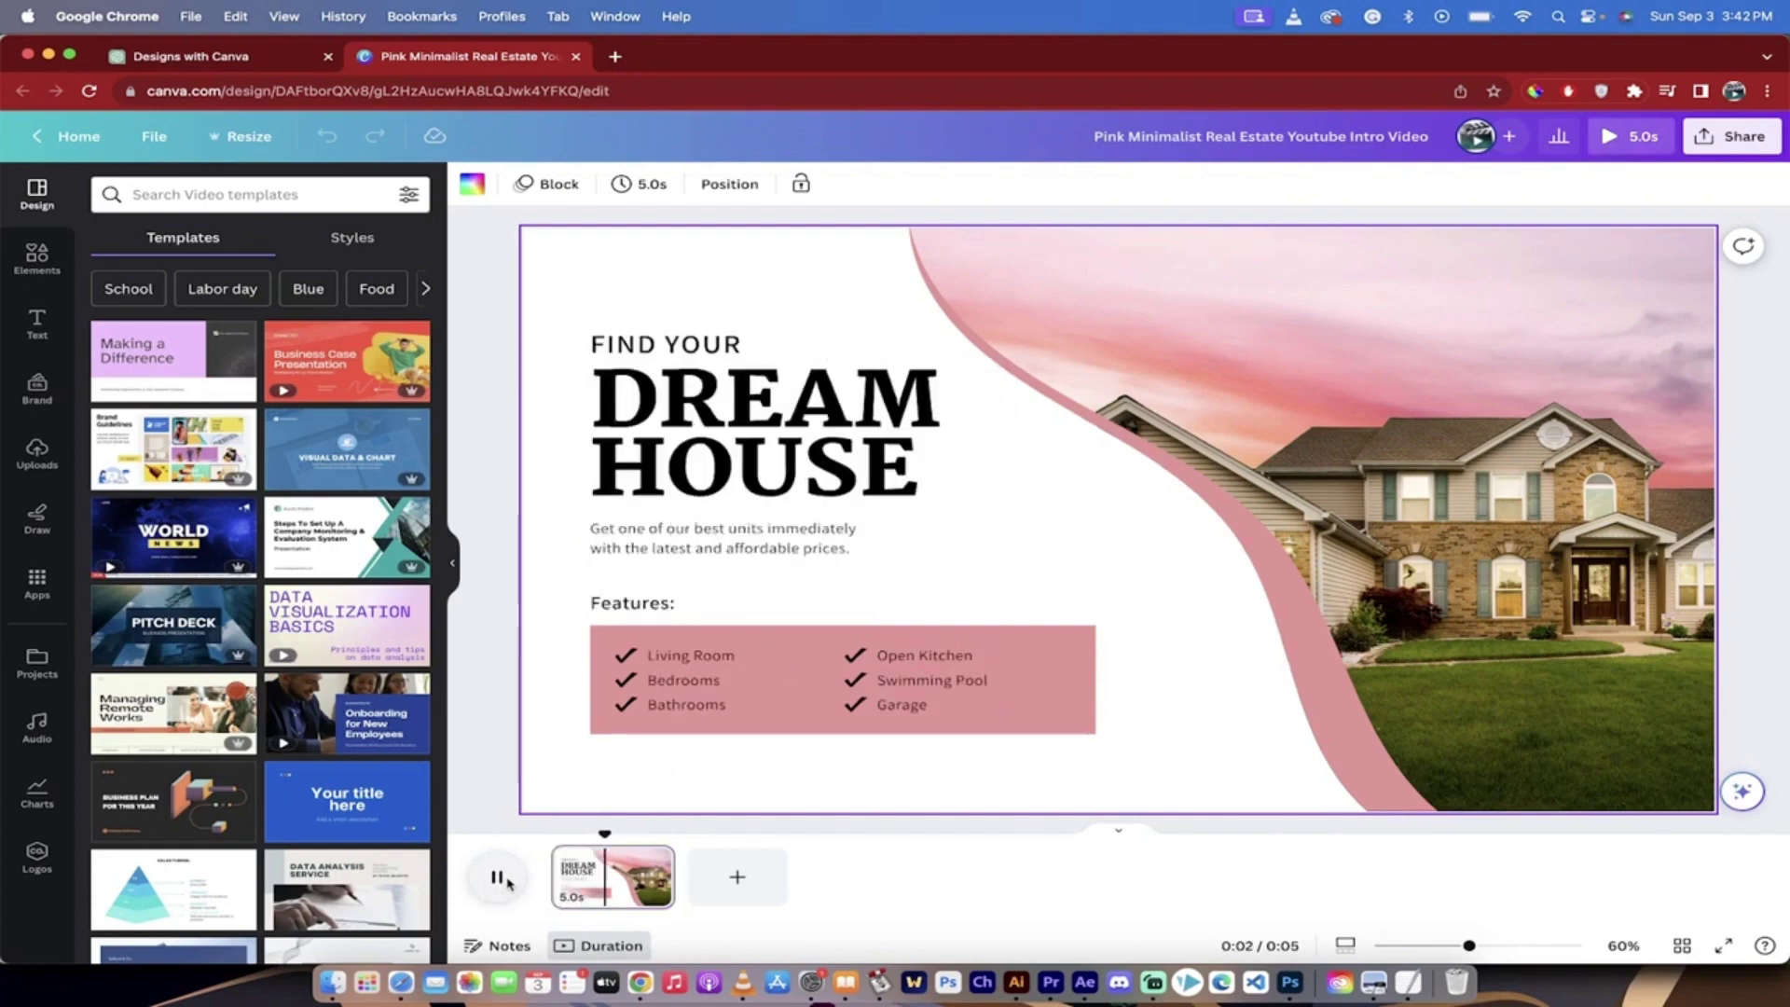
click(503, 879)
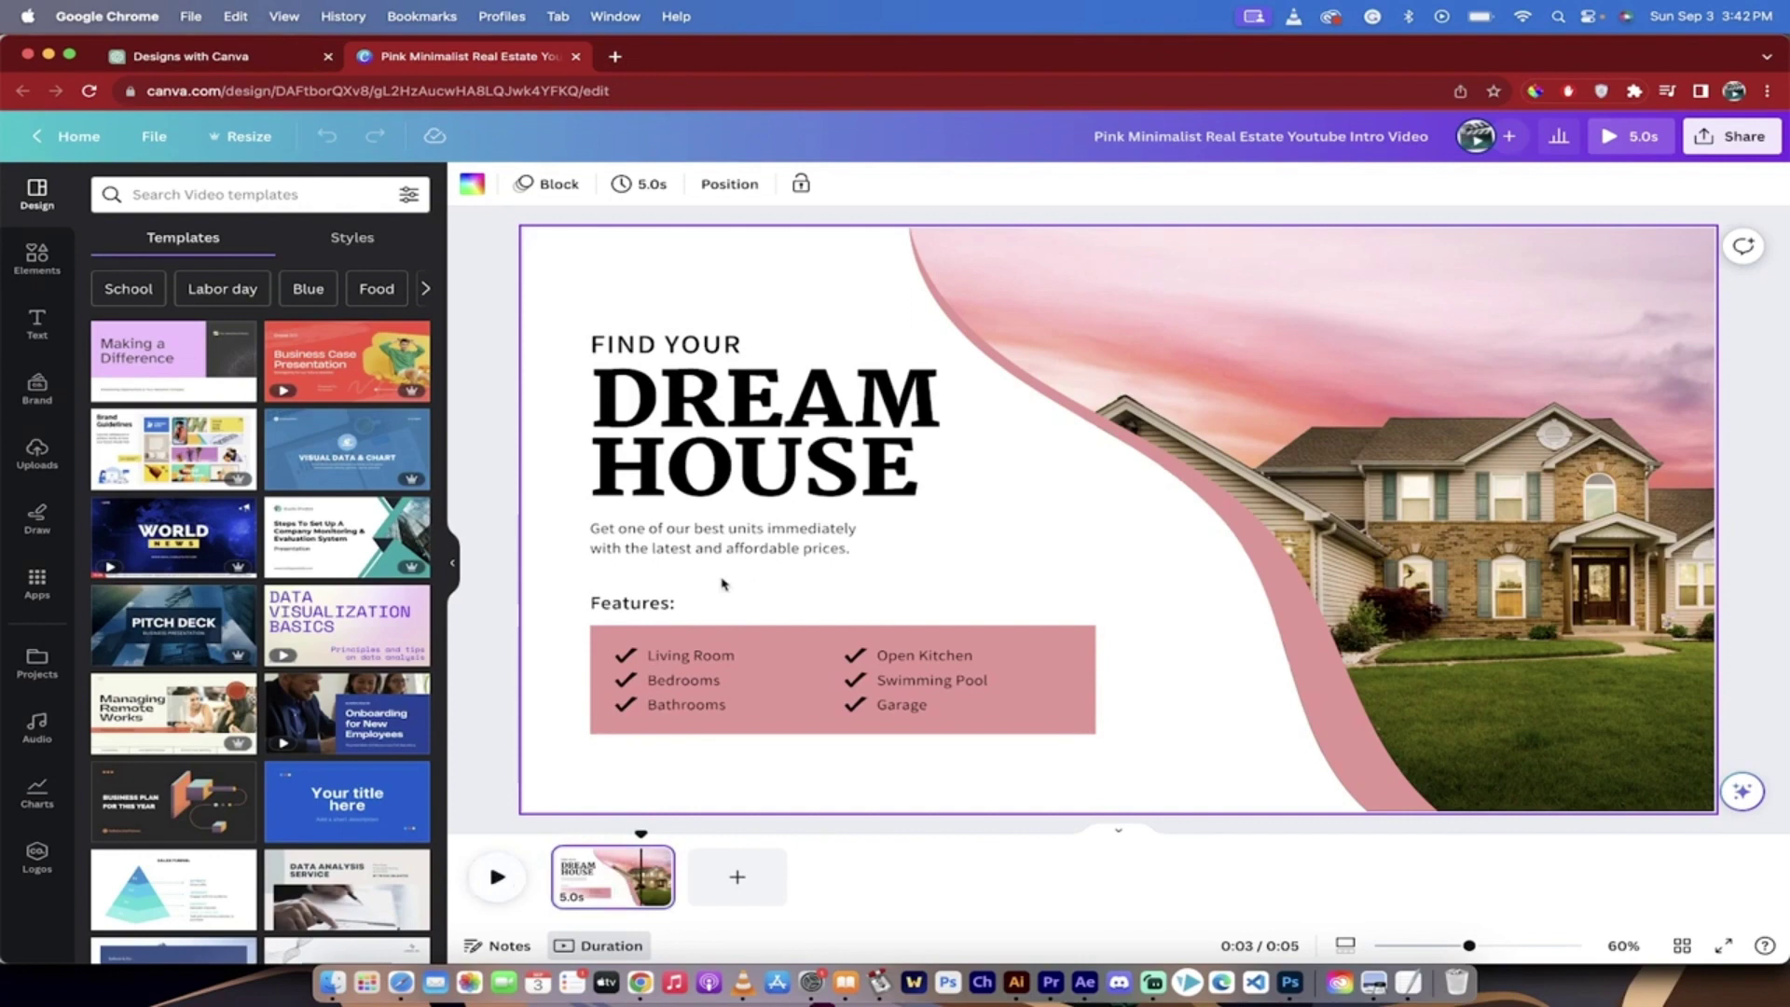
click(723, 660)
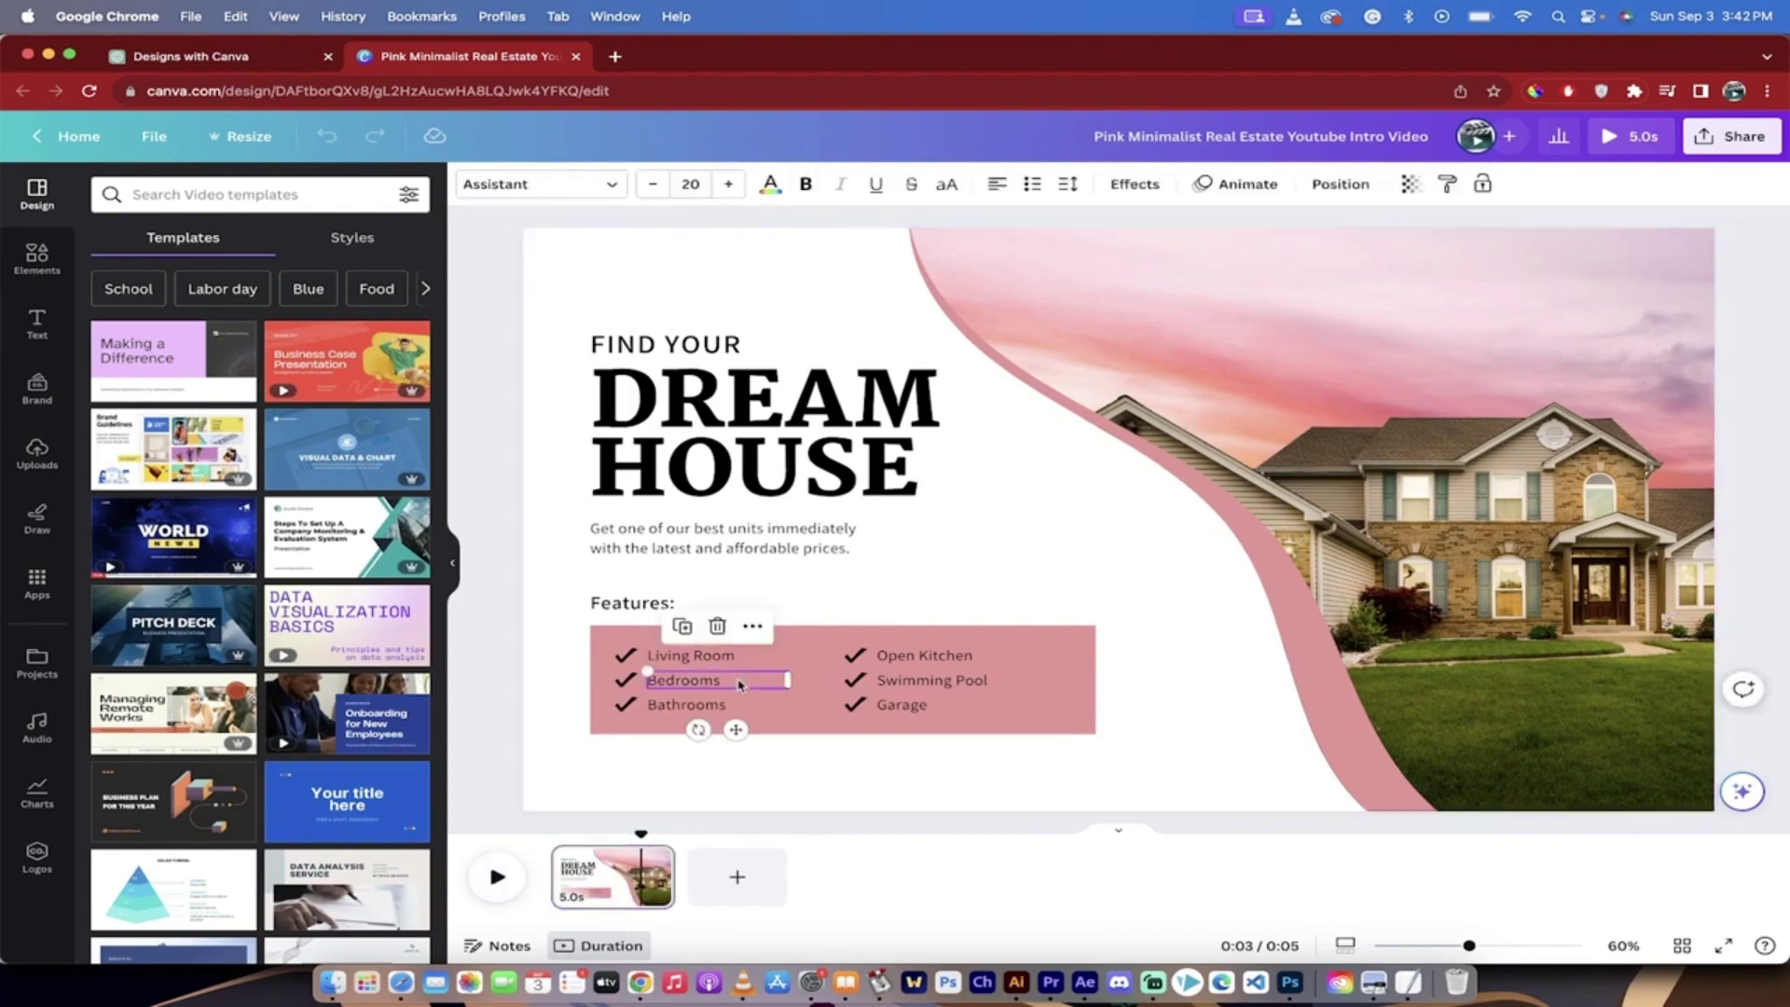
click(708, 466)
click(643, 545)
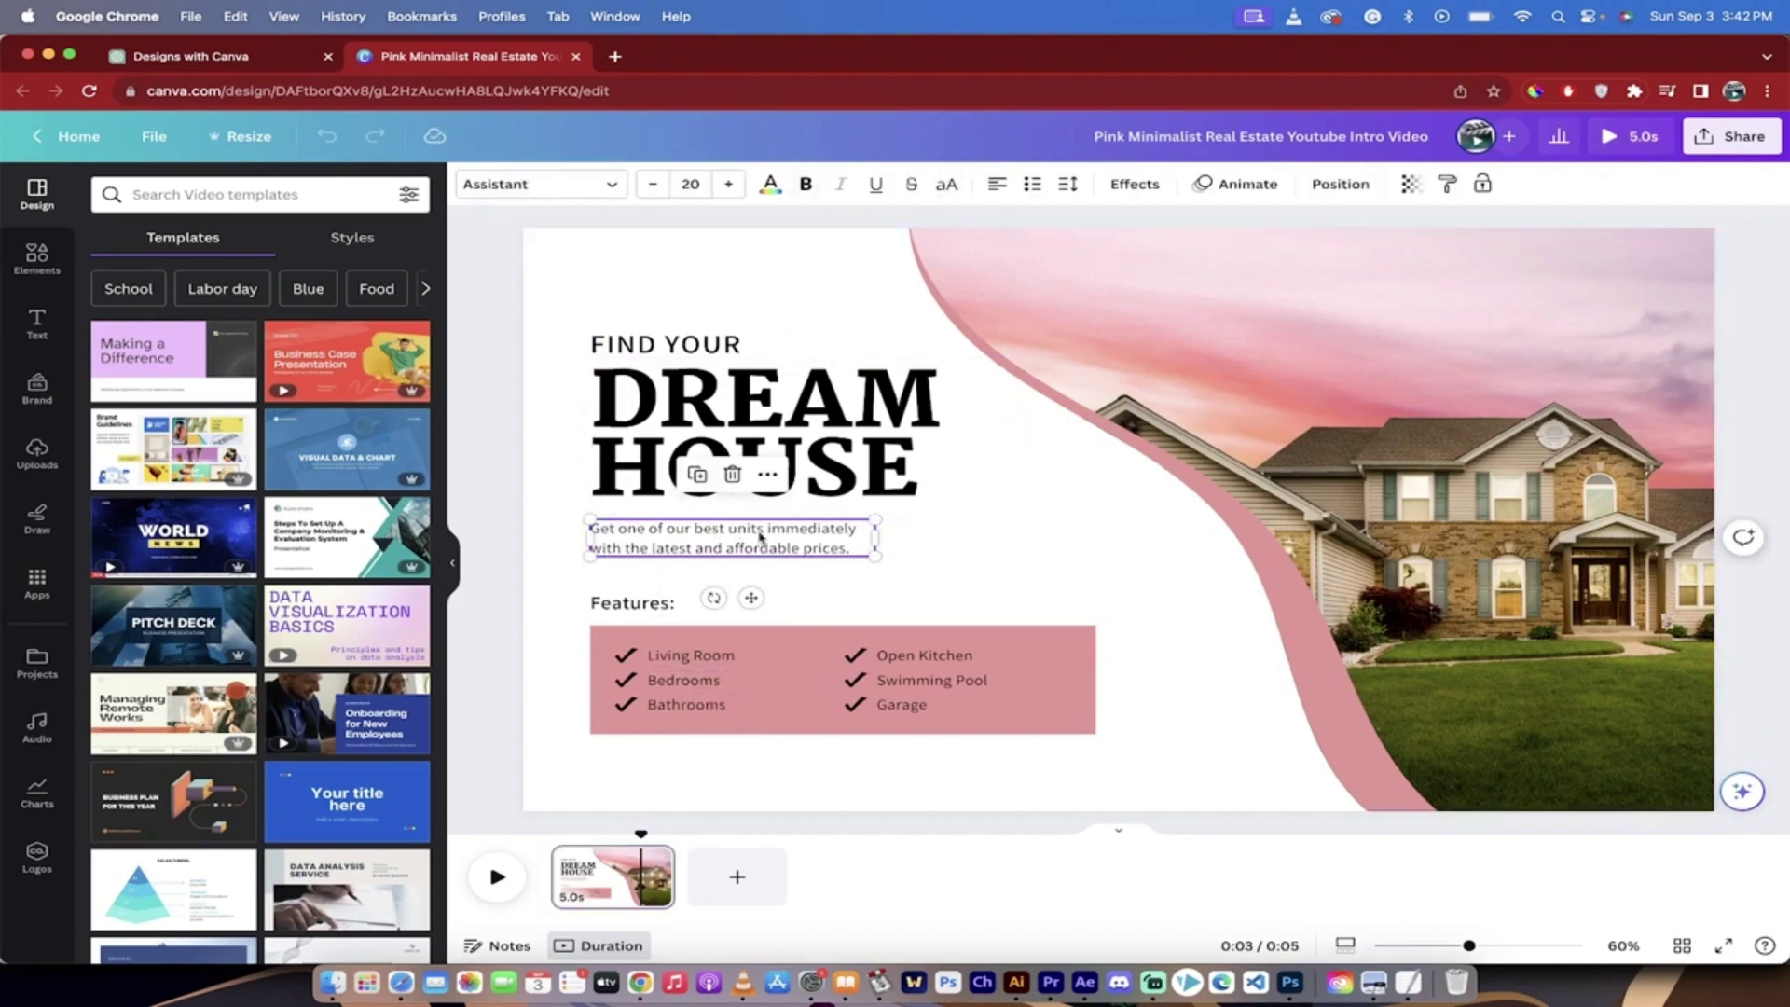
- Highlight the subtitle text and select the pink curve, then return to the ChatGPT template list
double_click(773, 538)
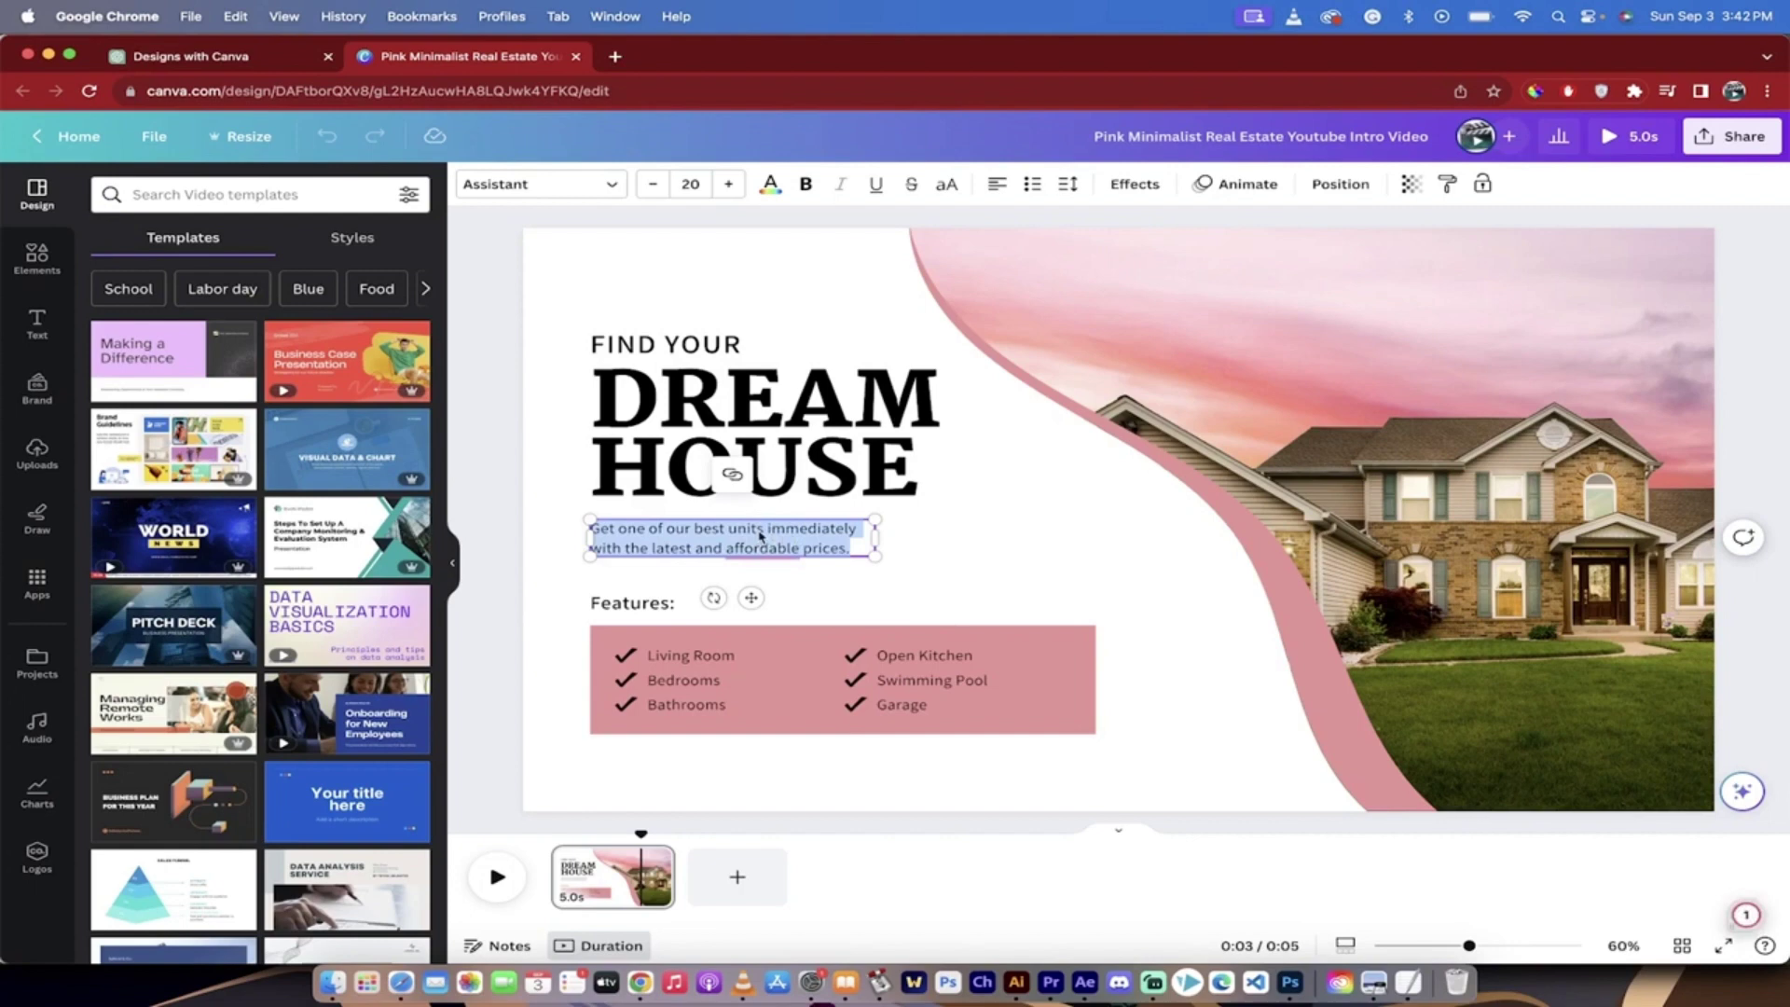
mouse_move(764, 546)
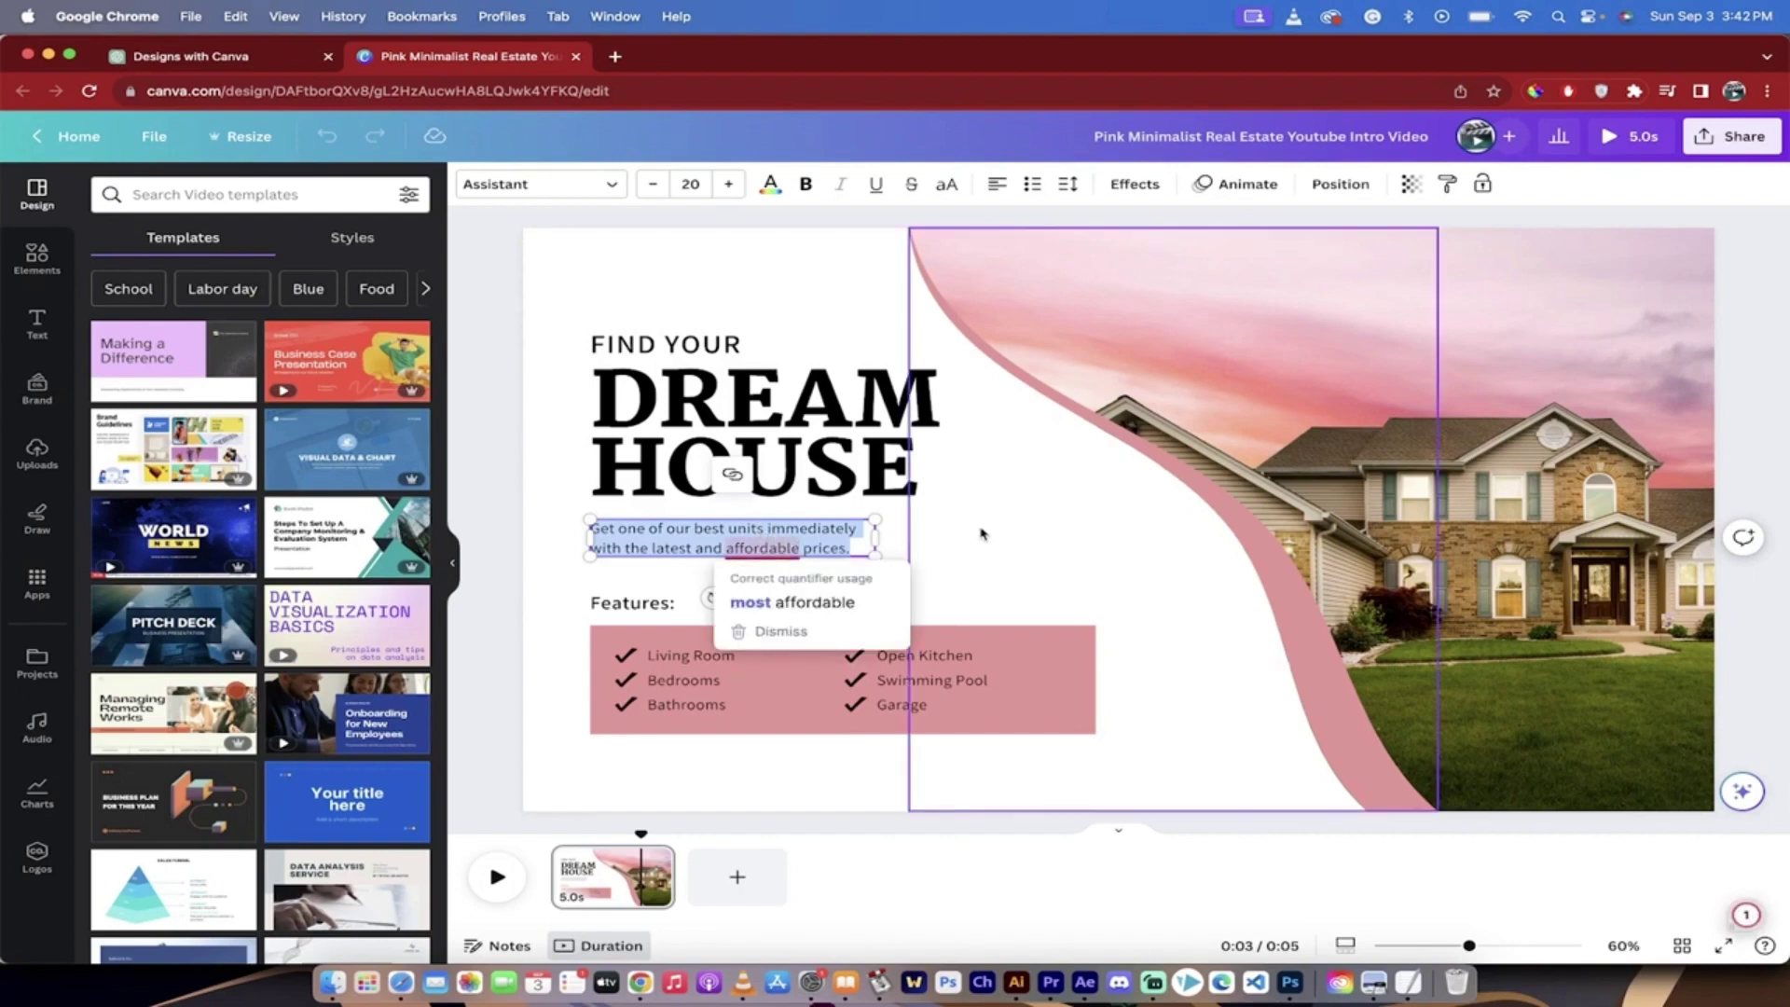
click(983, 534)
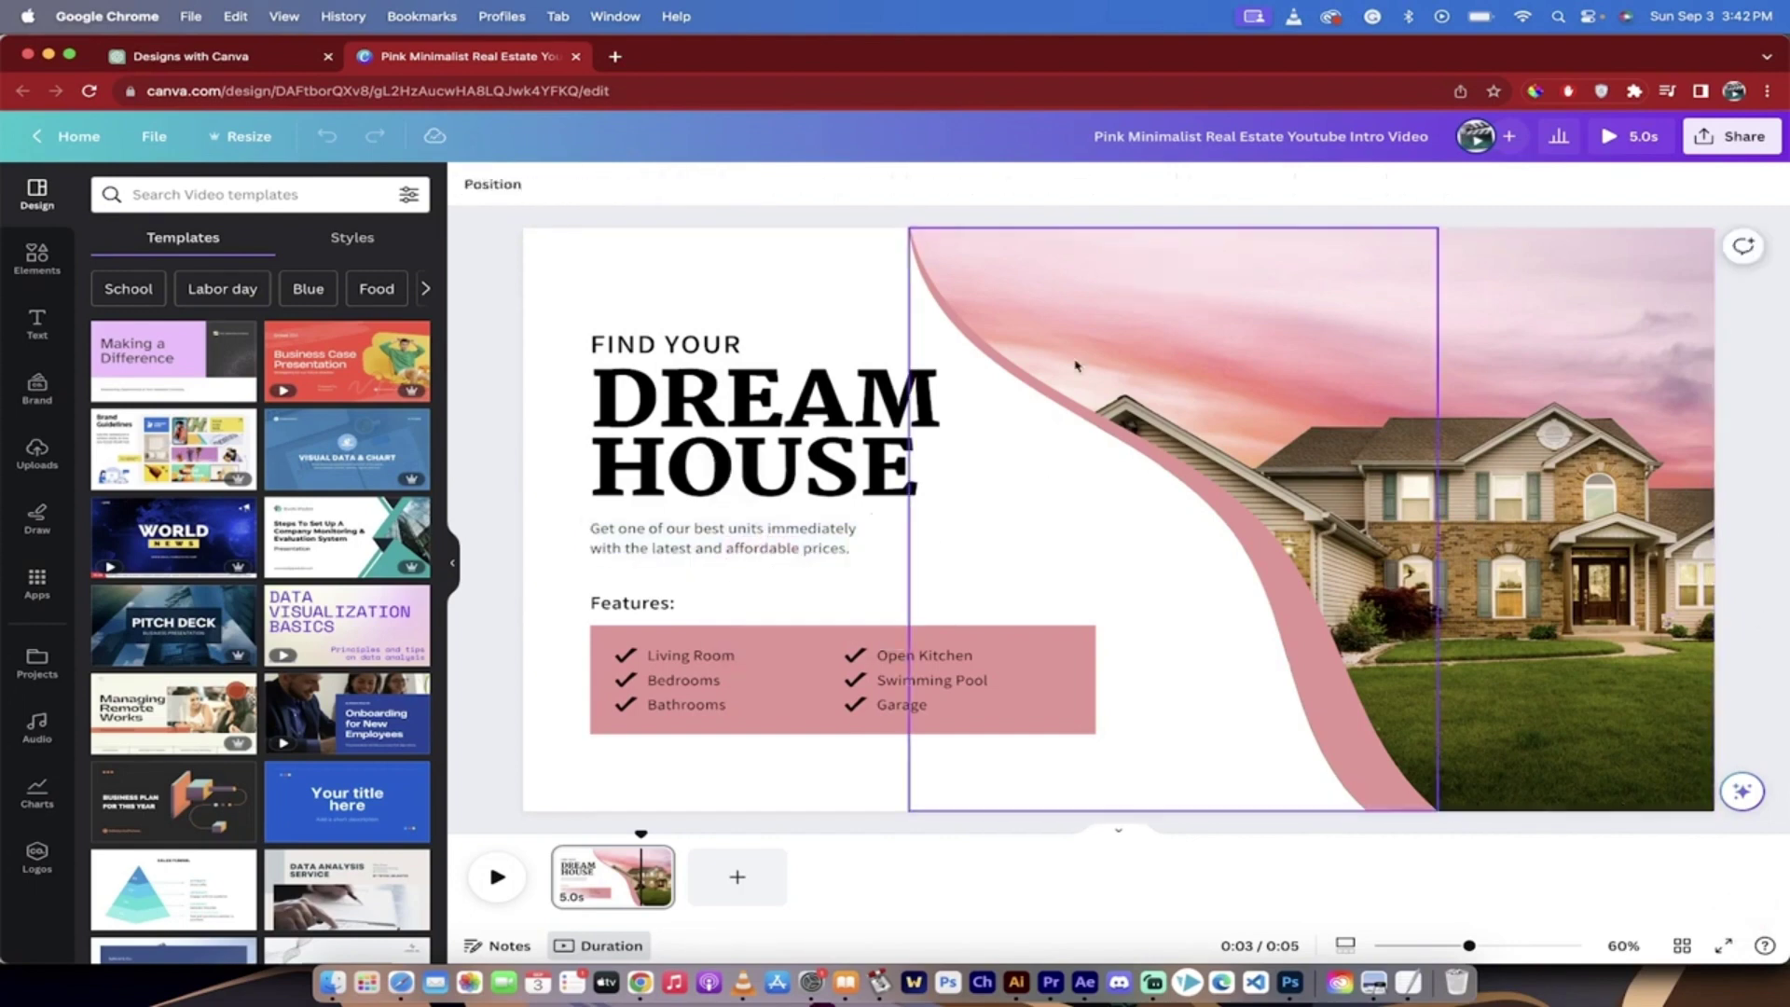
click(563, 351)
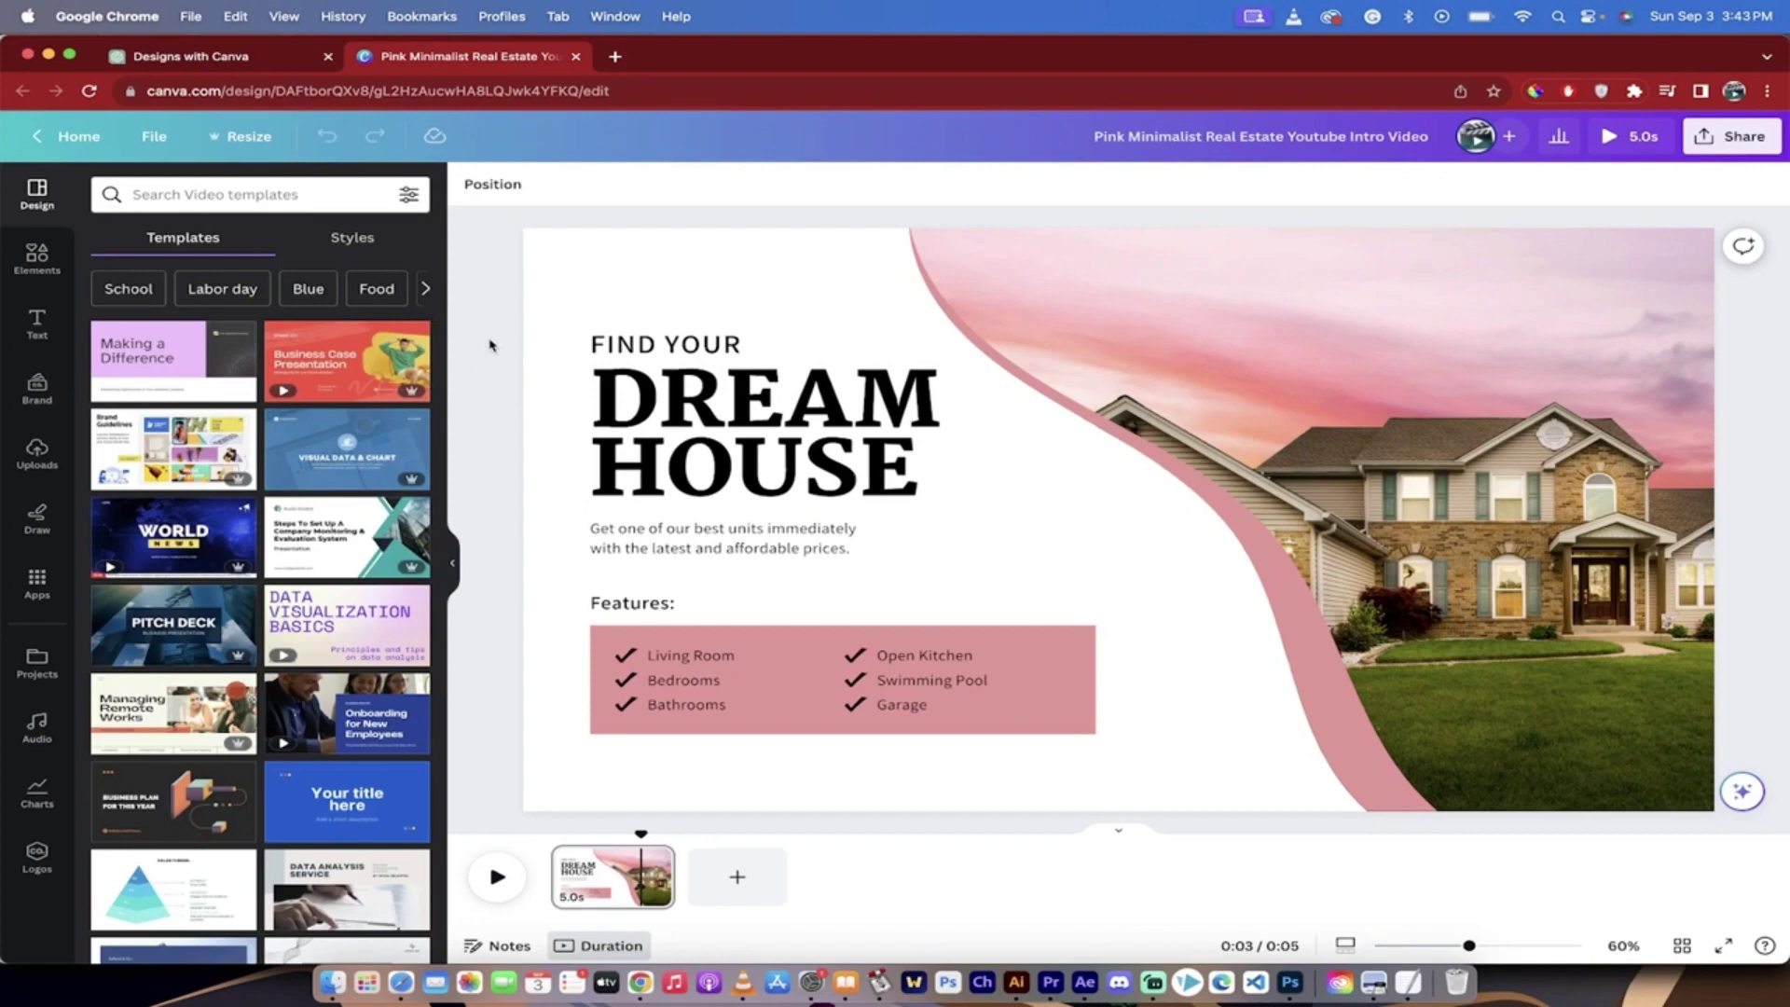
click(235, 58)
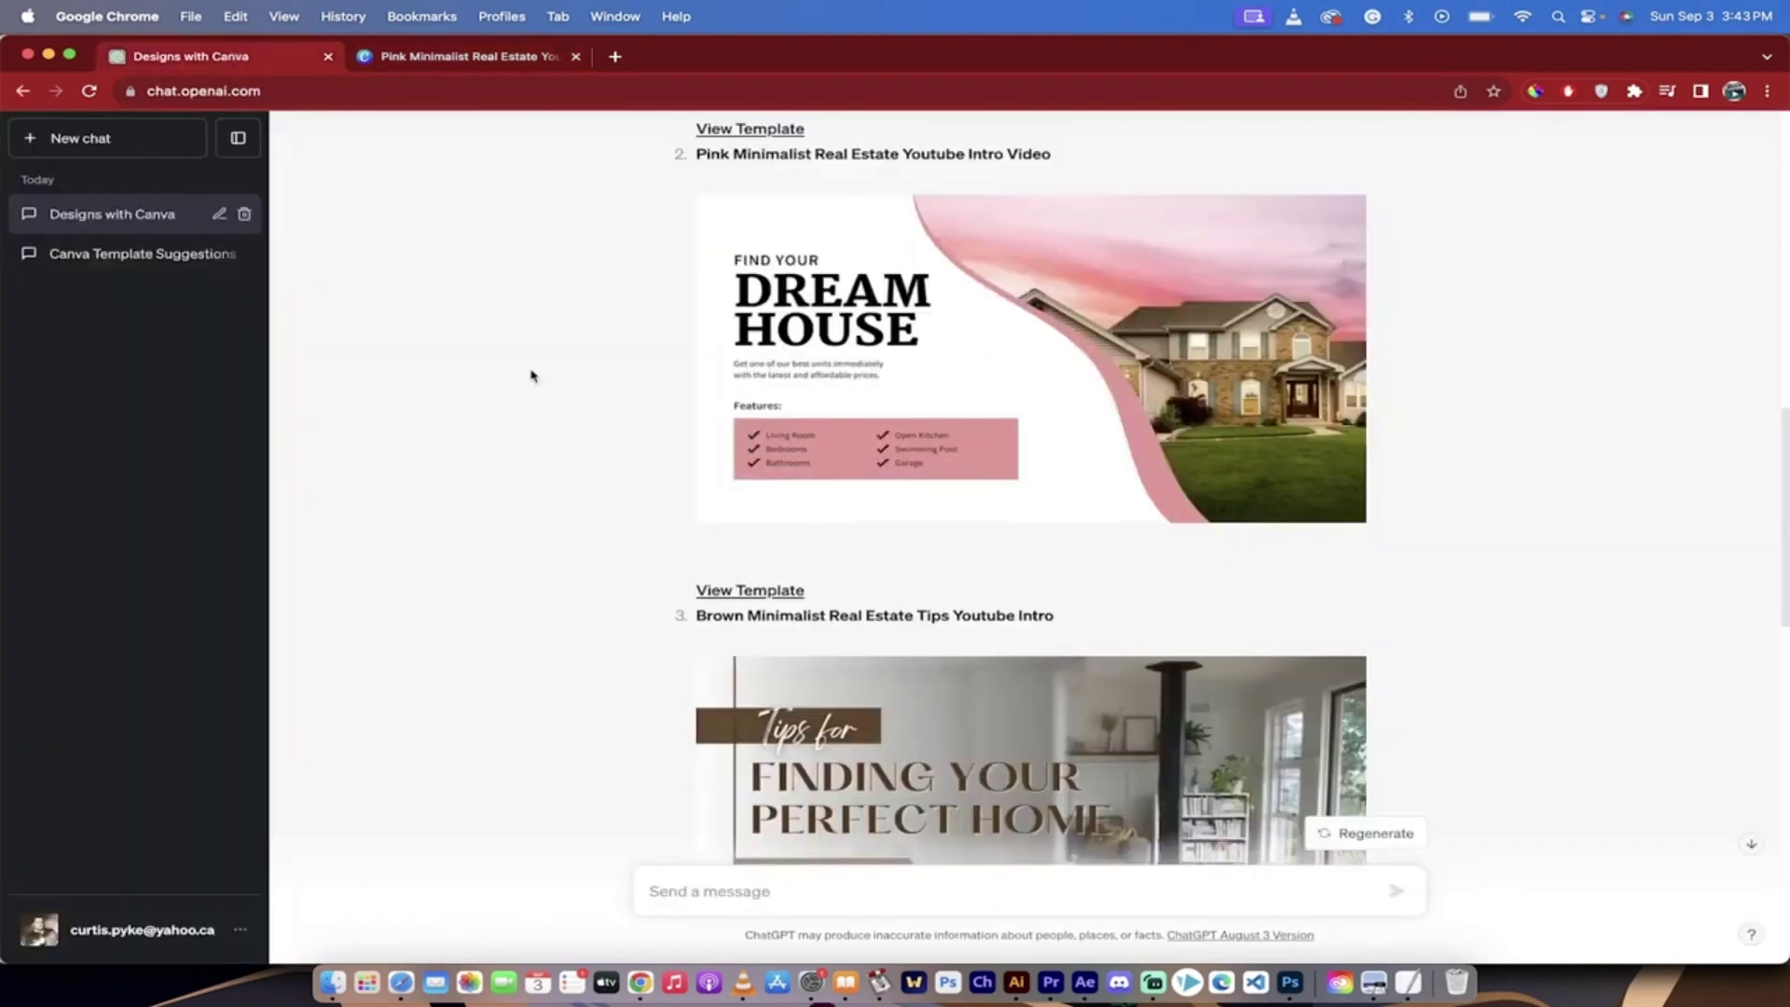